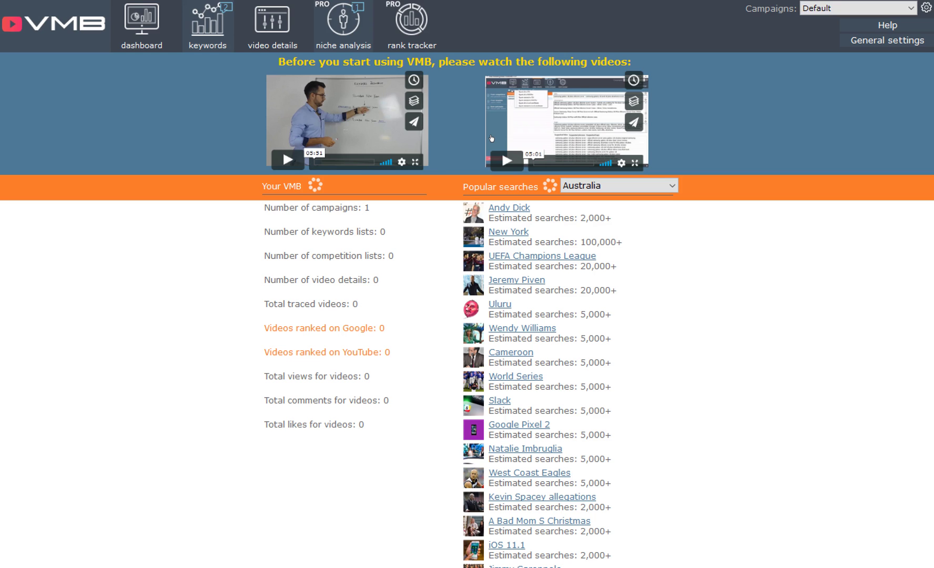
# Step: Go to the video details screen and load the 'outsourcing mastery' keyword row, dismissing the training popups
pyautogui.click(231, 41)
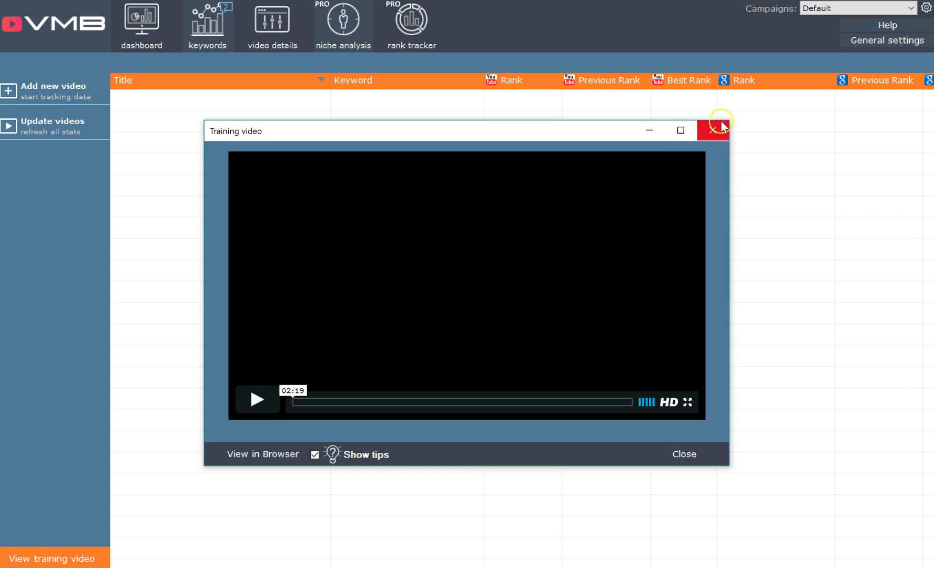
pyautogui.click(720, 127)
pyautogui.click(286, 38)
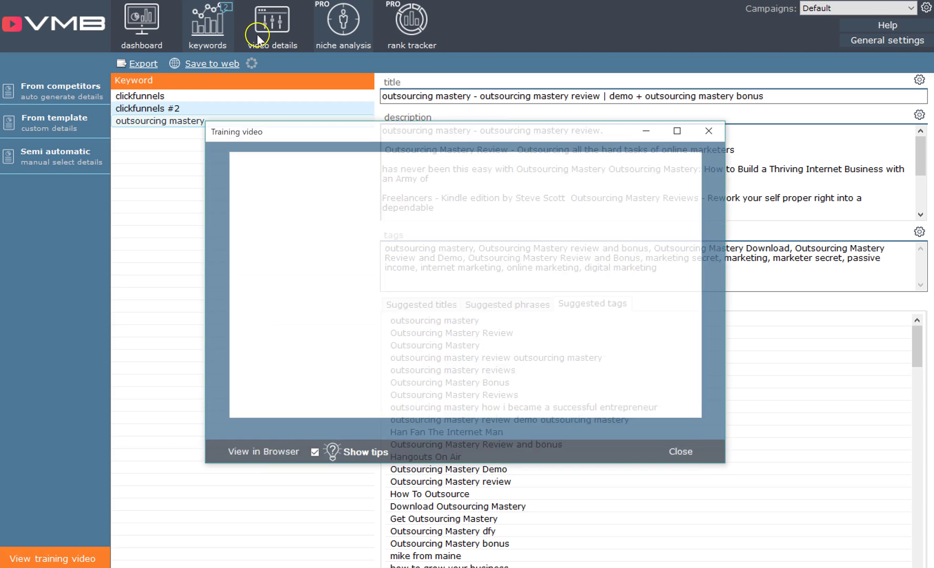
pyautogui.click(715, 129)
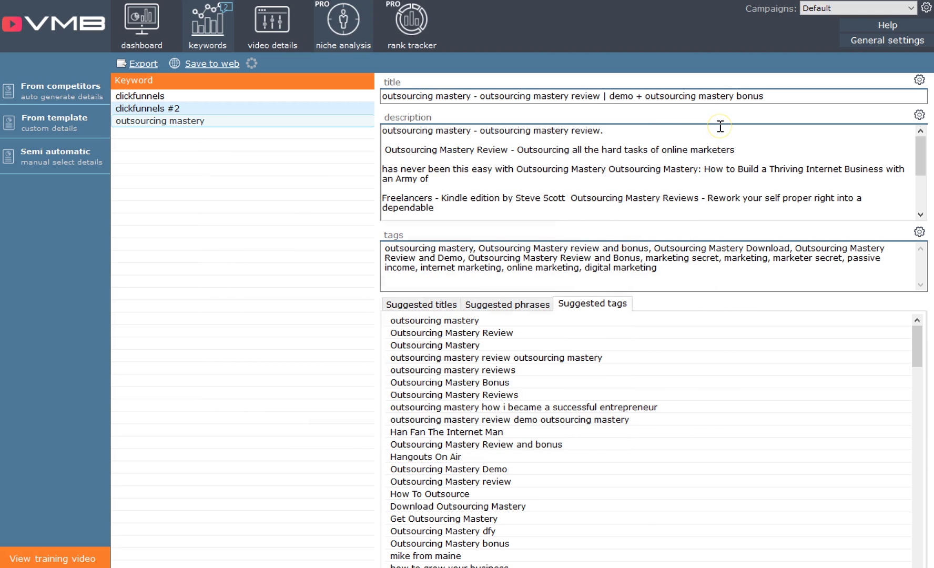
pyautogui.click(253, 119)
pyautogui.click(77, 94)
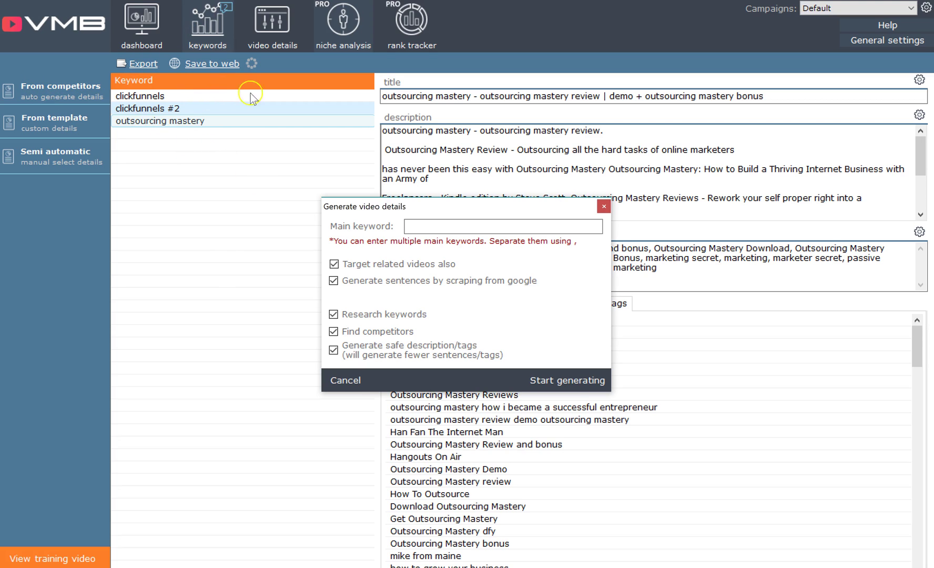
pyautogui.click(431, 225)
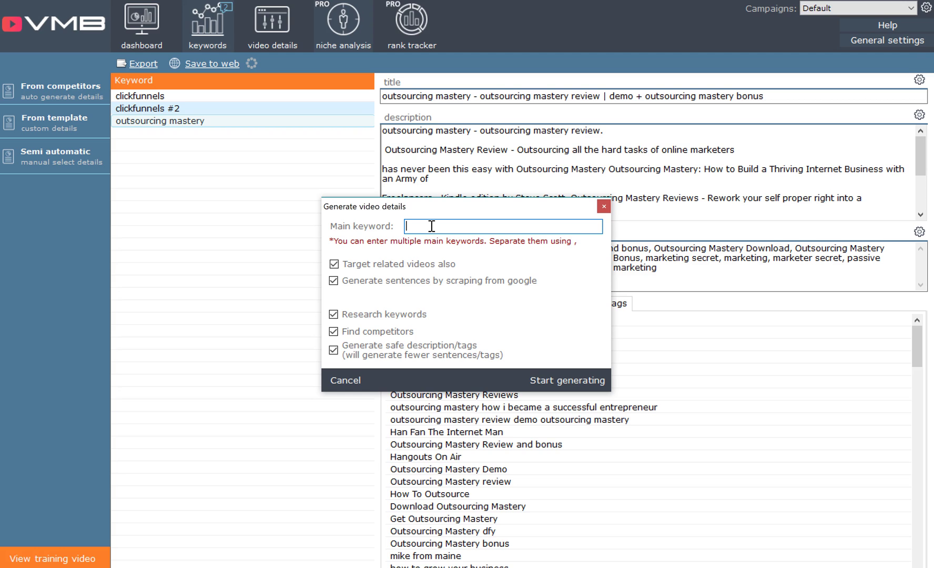
pyautogui.click(603, 206)
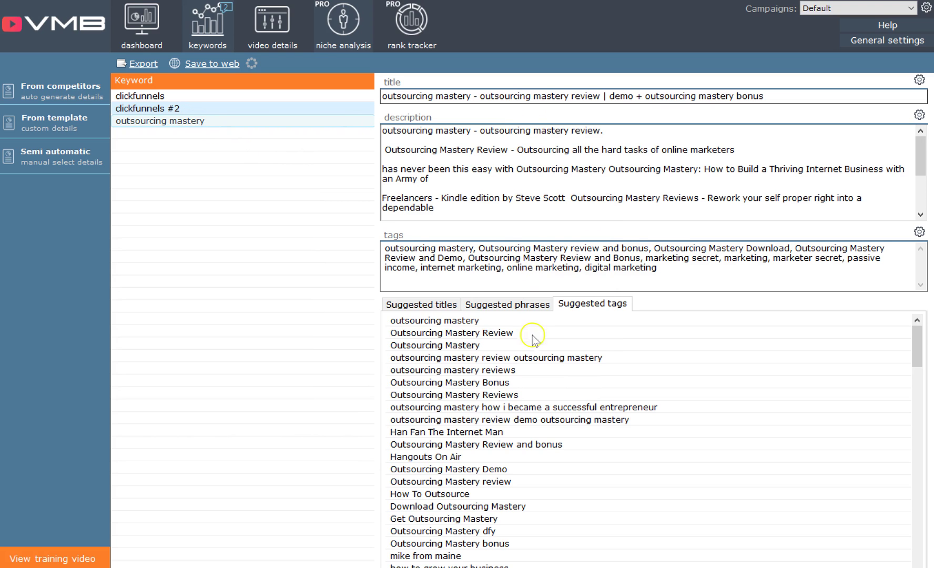
# Step: Cycle through several newly generated titles for the outsourcing mastery video
pyautogui.click(919, 80)
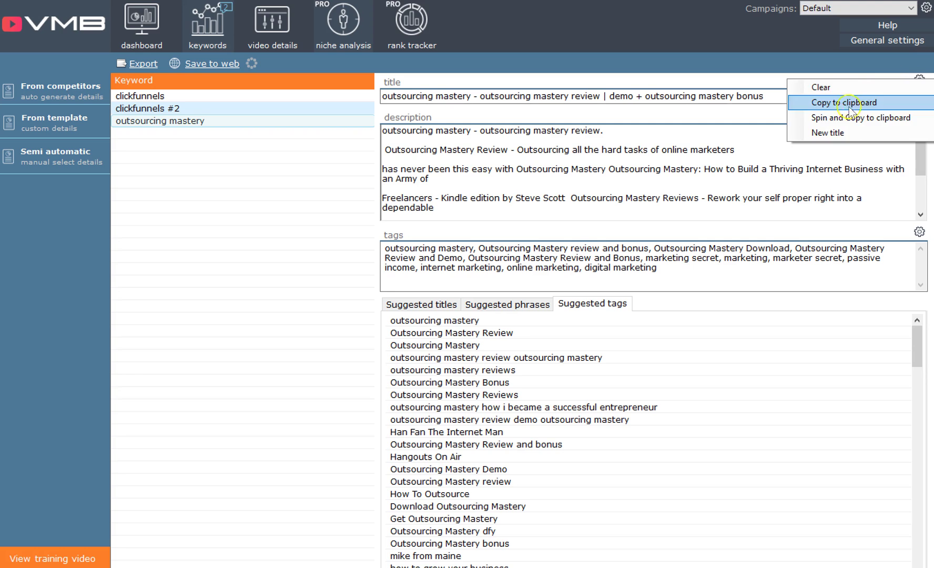
pyautogui.click(828, 134)
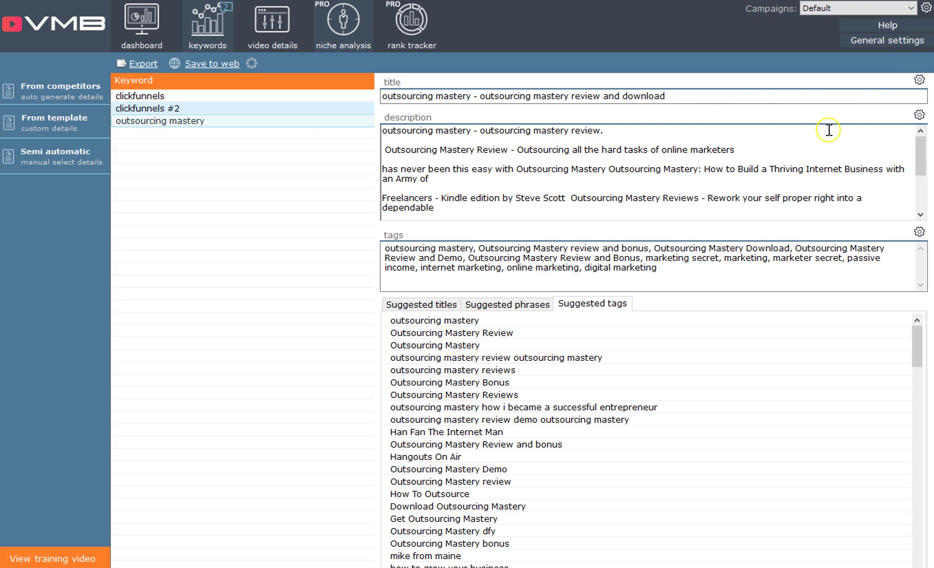
pyautogui.click(919, 79)
pyautogui.click(825, 133)
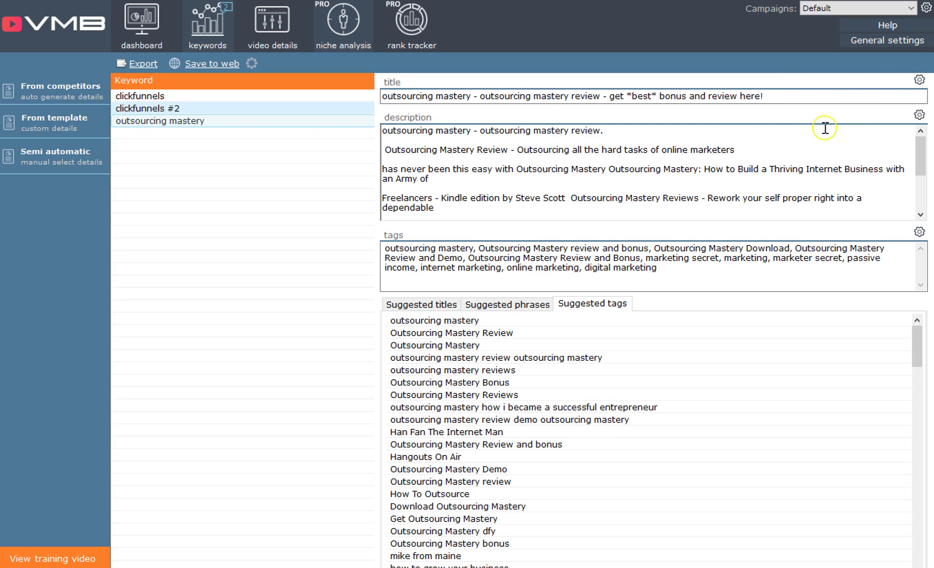
pyautogui.click(918, 79)
pyautogui.click(865, 132)
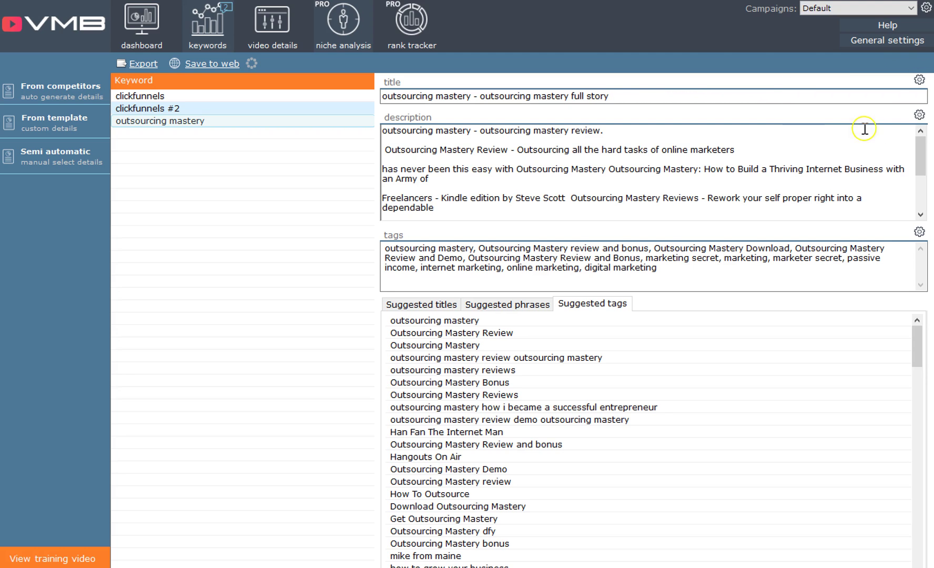
pyautogui.click(919, 80)
pyautogui.click(865, 133)
pyautogui.click(918, 80)
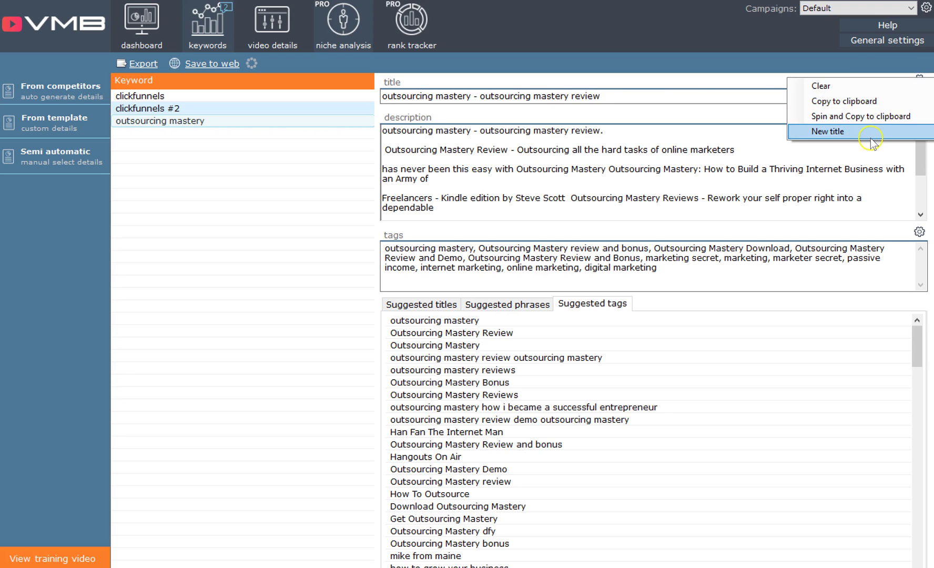
pyautogui.click(867, 132)
# Step: Try the full-story and review-and-download titles, settling on the bonus, review and discount title
pyautogui.click(919, 79)
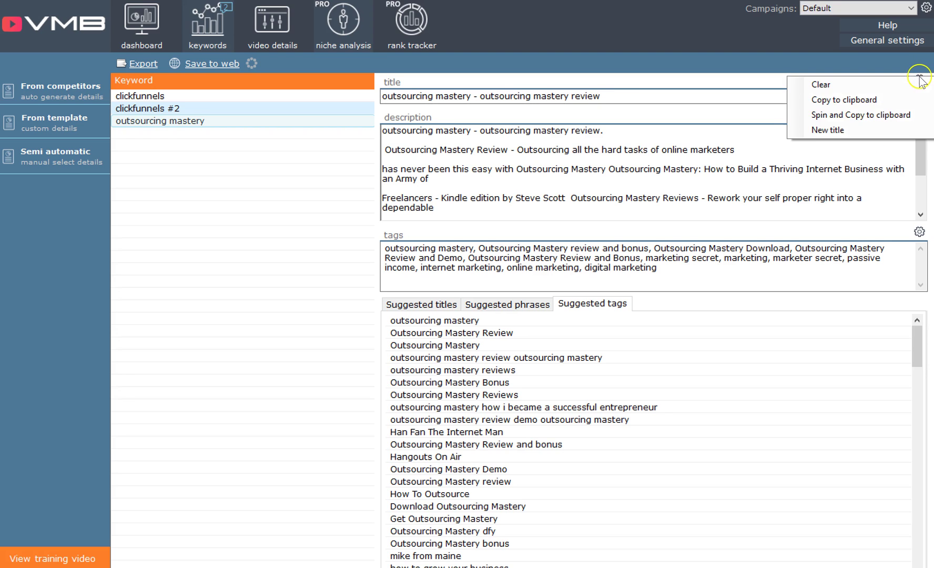
pyautogui.click(847, 116)
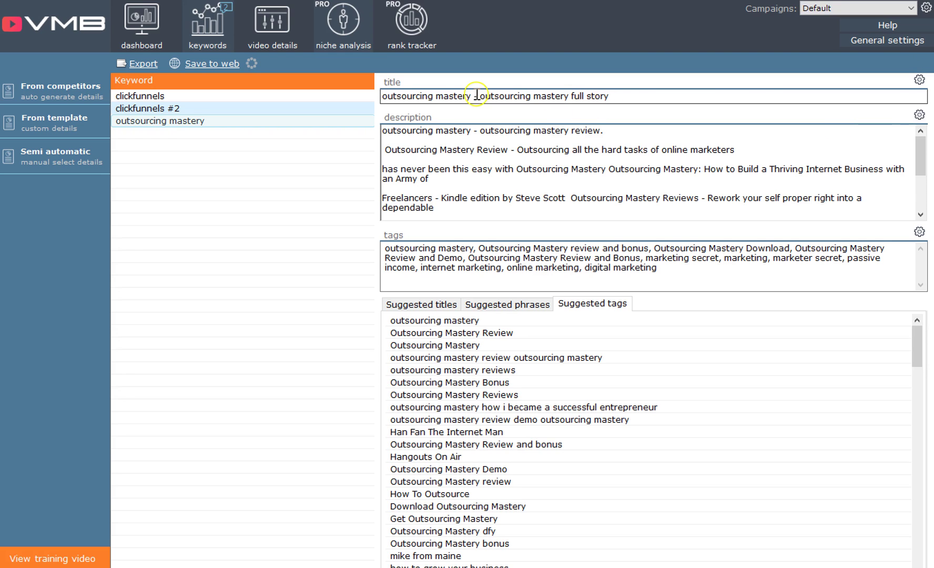
pyautogui.click(918, 80)
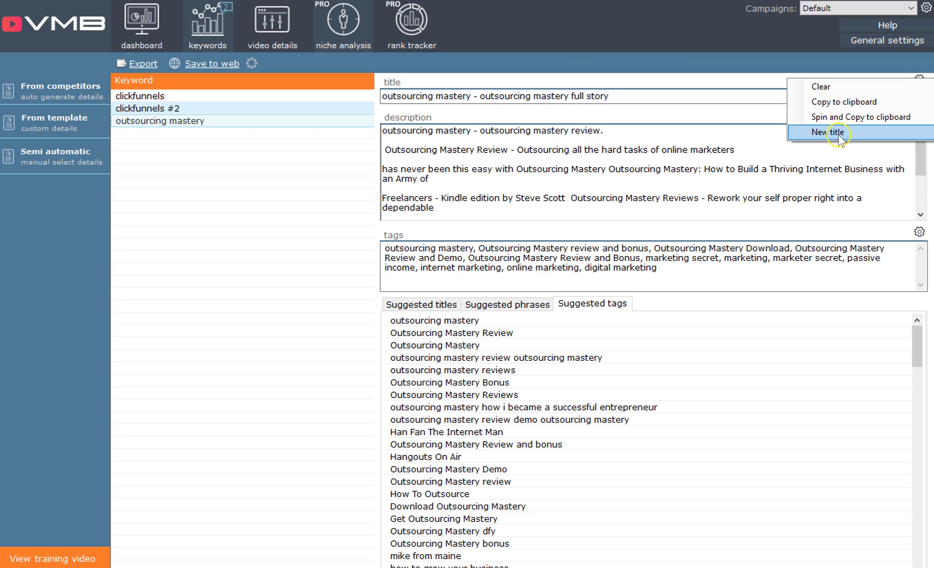
pyautogui.click(834, 133)
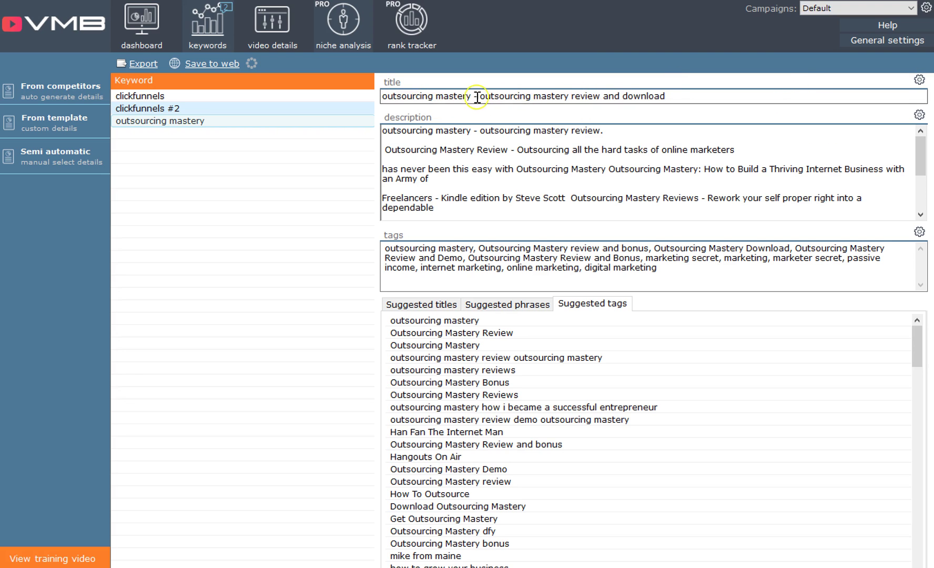
pyautogui.click(919, 80)
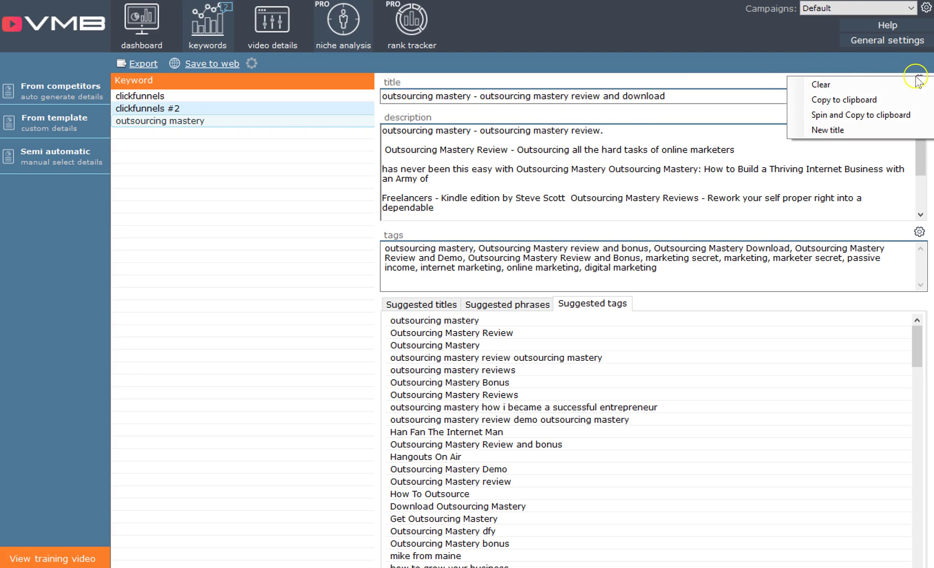
pyautogui.click(828, 130)
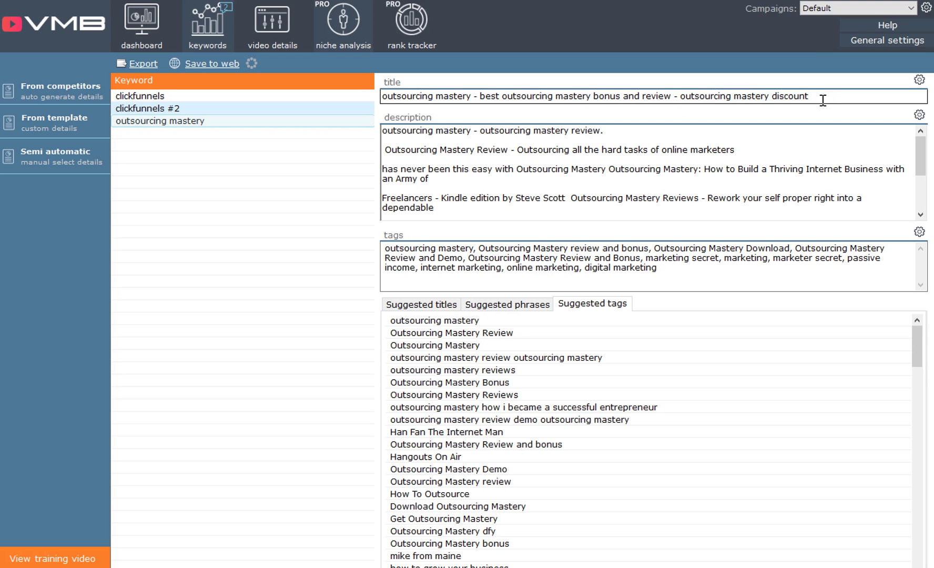
# Step: Clear the existing description text, then browse the Suggested phrases list for outsourcing mastery
pyautogui.click(919, 115)
pyautogui.click(882, 125)
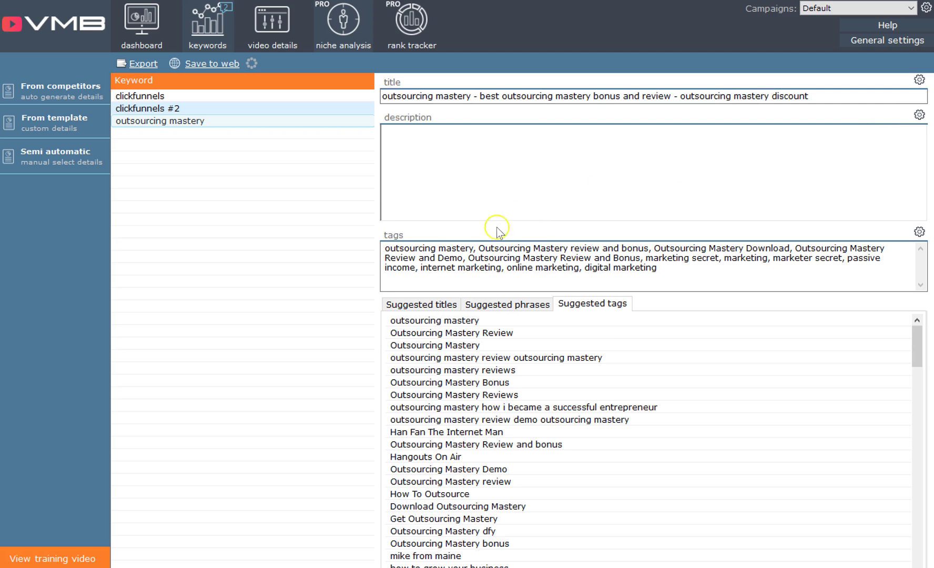
pyautogui.click(422, 305)
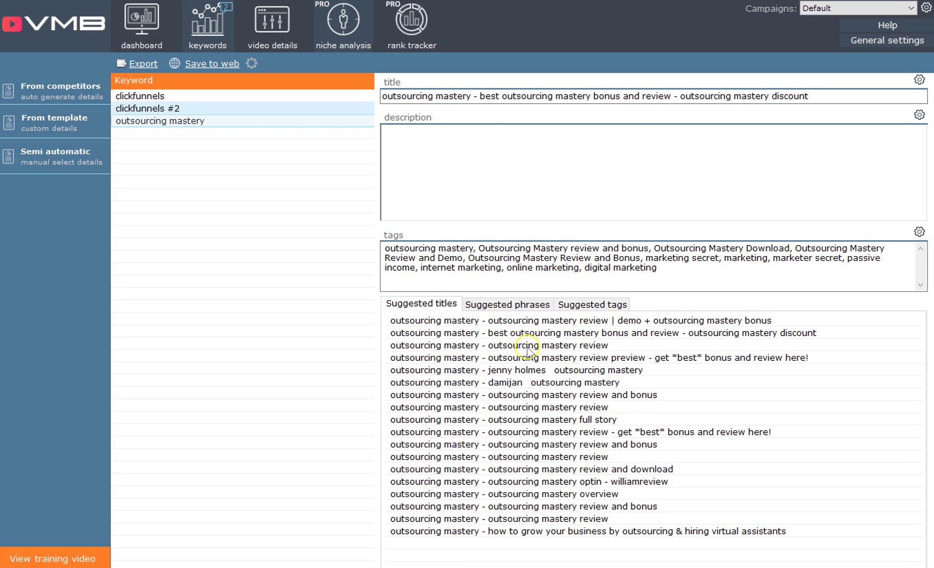
pyautogui.click(502, 305)
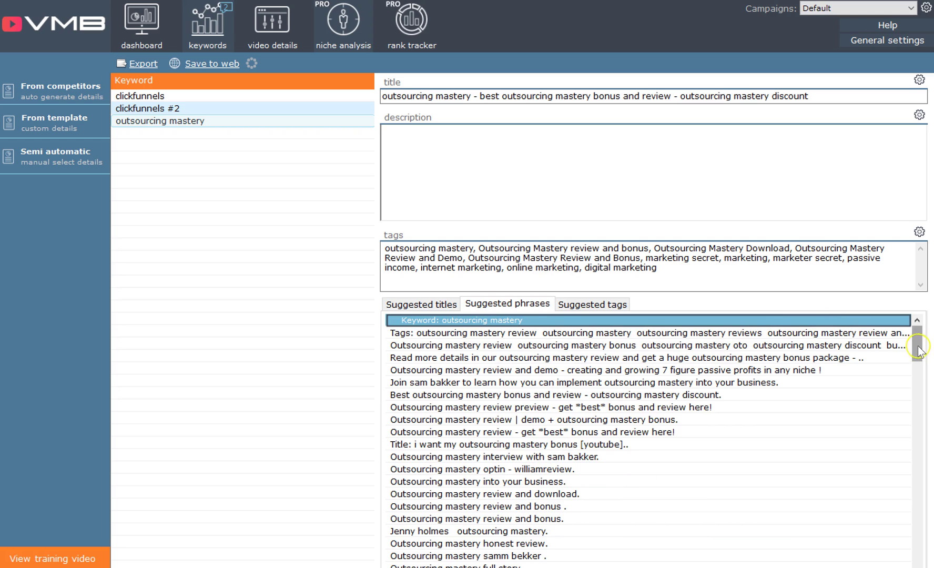
pyautogui.moveTo(913, 366); pyautogui.dragTo(914, 392)
pyautogui.scroll(-2, 917, 399)
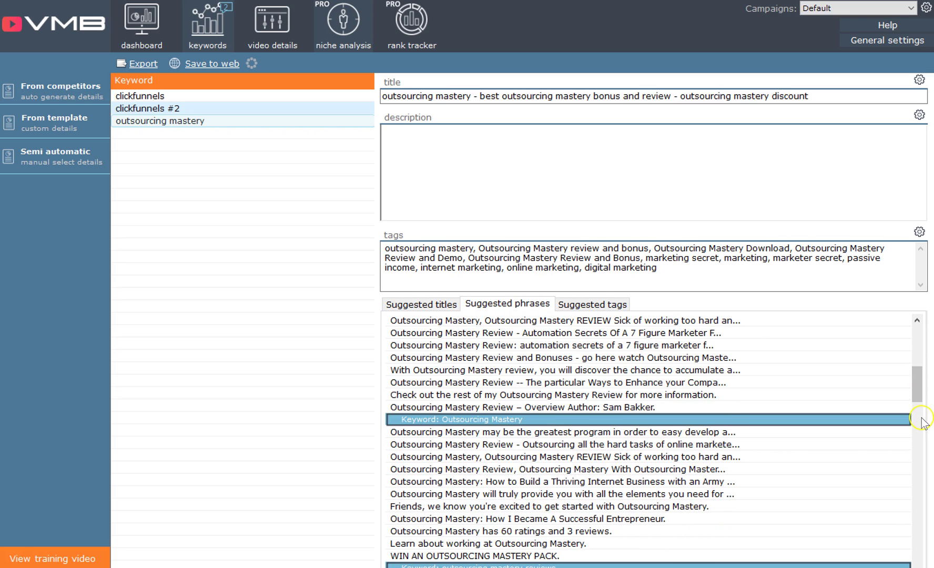
pyautogui.scroll(-5, 912, 405)
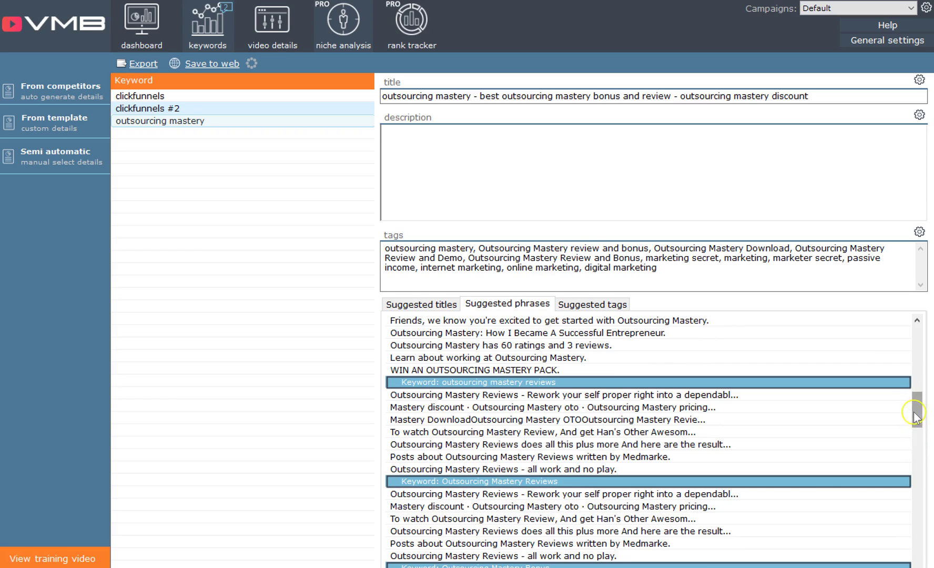
pyautogui.moveTo(913, 415); pyautogui.dragTo(915, 500)
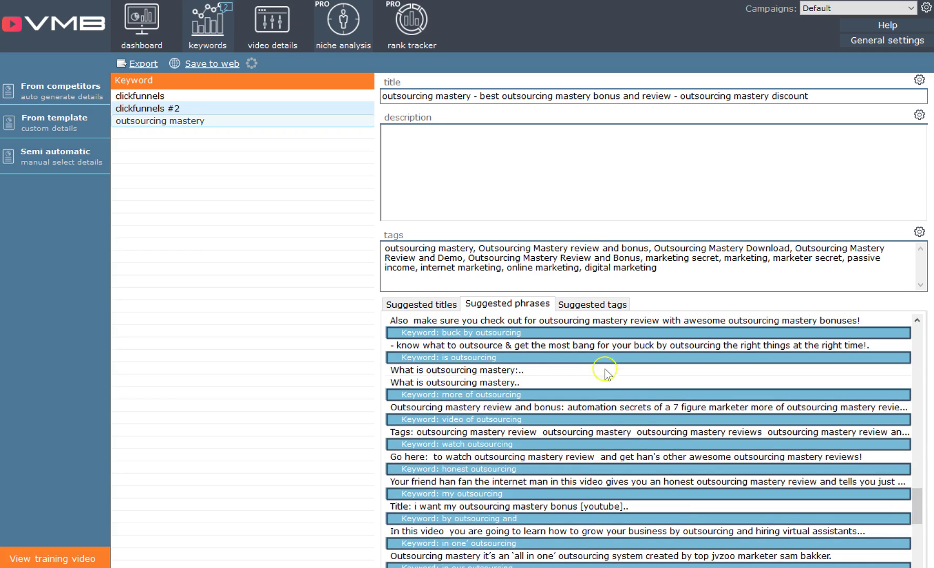
# Step: Add 'What is outsourcing mastery', the download, getting-started and honest-review phrases to the description
pyautogui.doubleClick(581, 373)
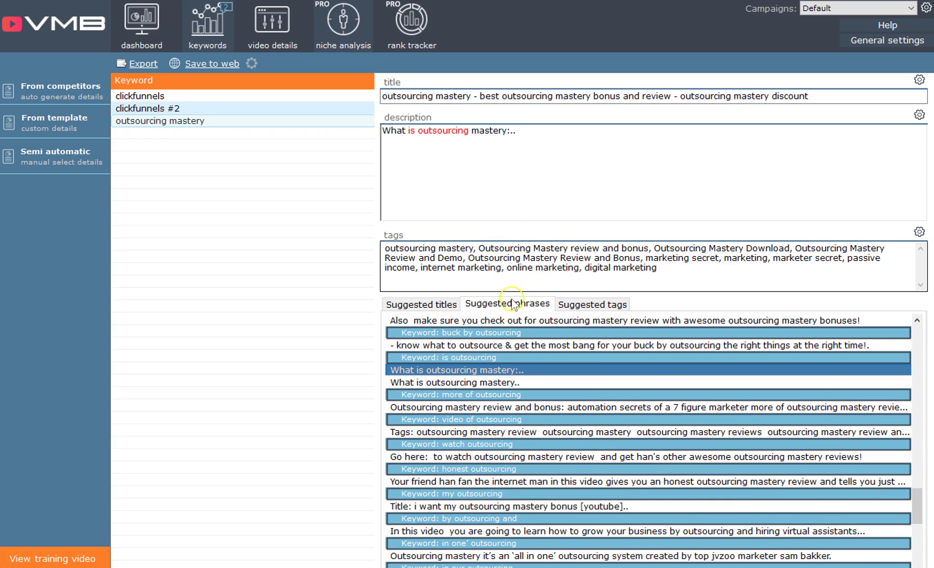
pyautogui.scroll(-1, 915, 521)
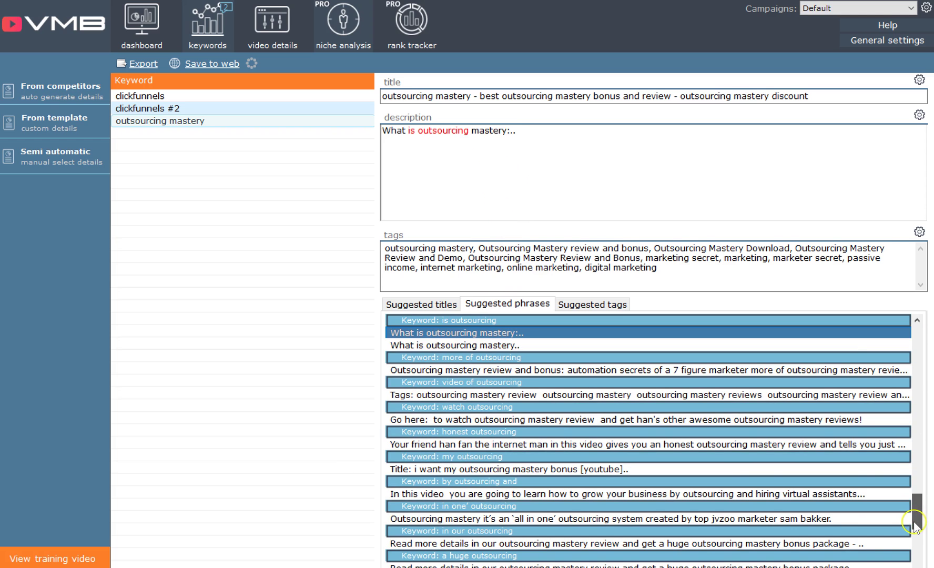
pyautogui.scroll(15, 917, 358)
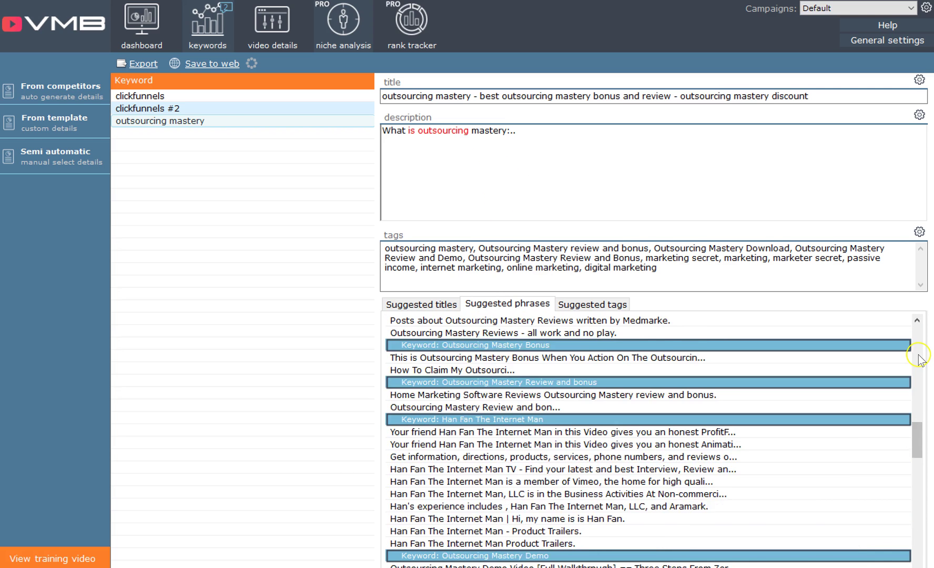
pyautogui.doubleClick(599, 321)
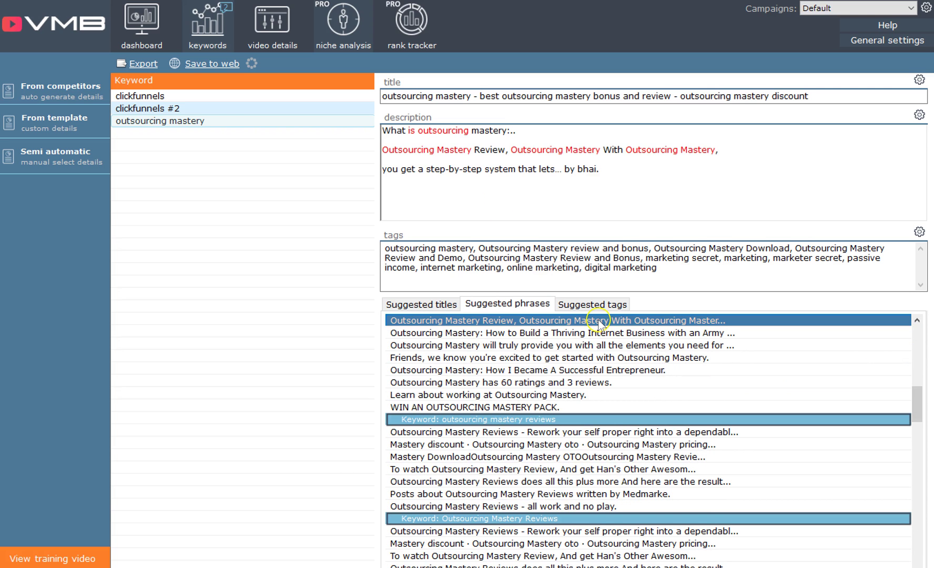
pyautogui.doubleClick(519, 453)
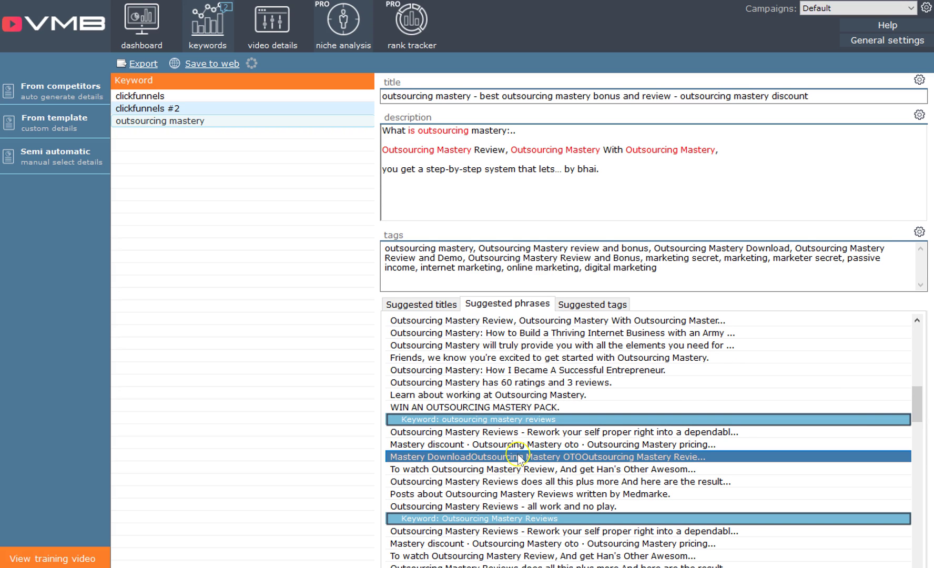
pyautogui.click(503, 358)
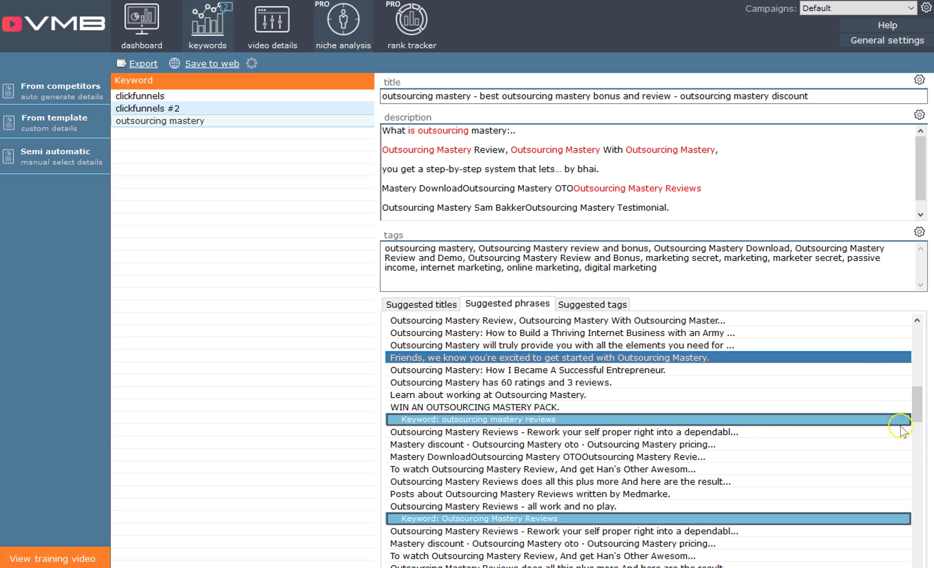
pyautogui.scroll(2, 912, 395)
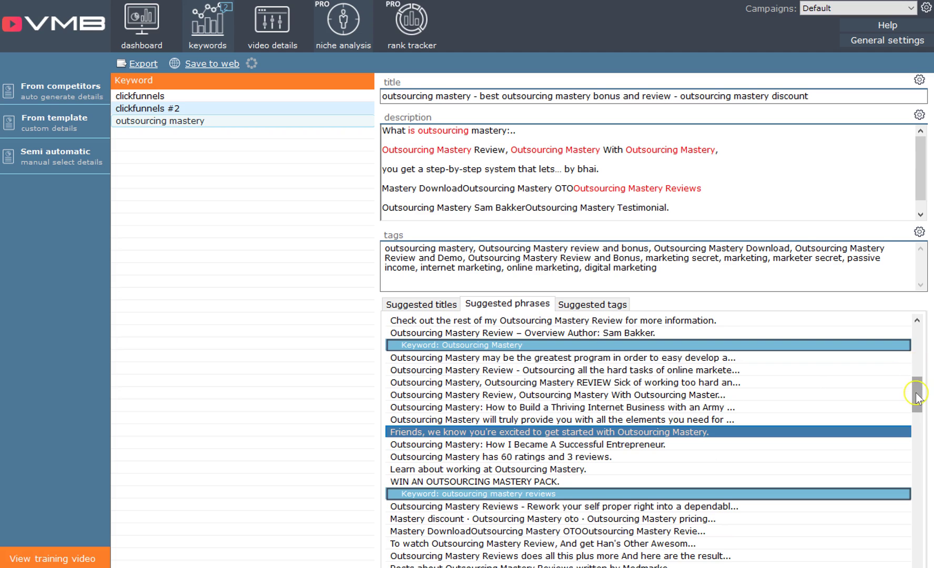
pyautogui.scroll(5, 917, 368)
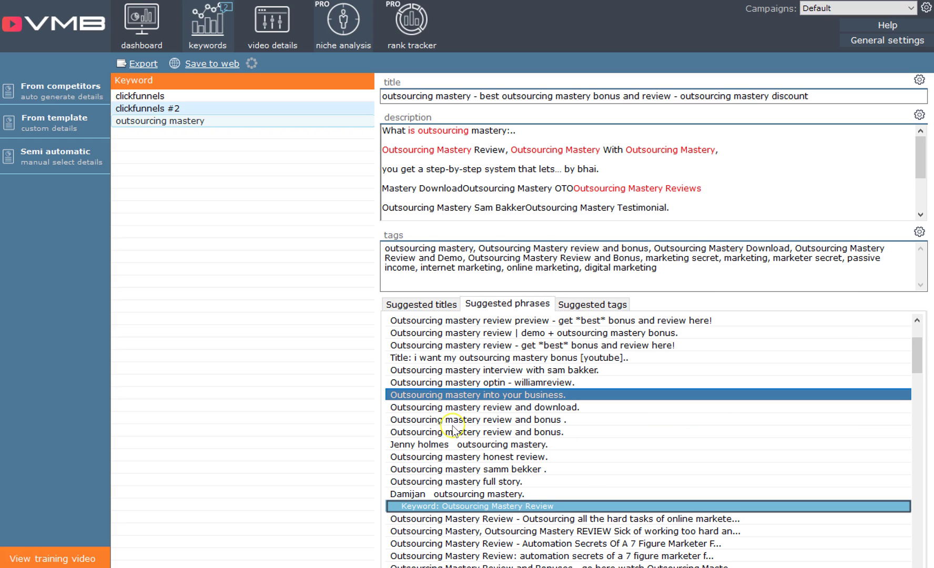
pyautogui.click(453, 457)
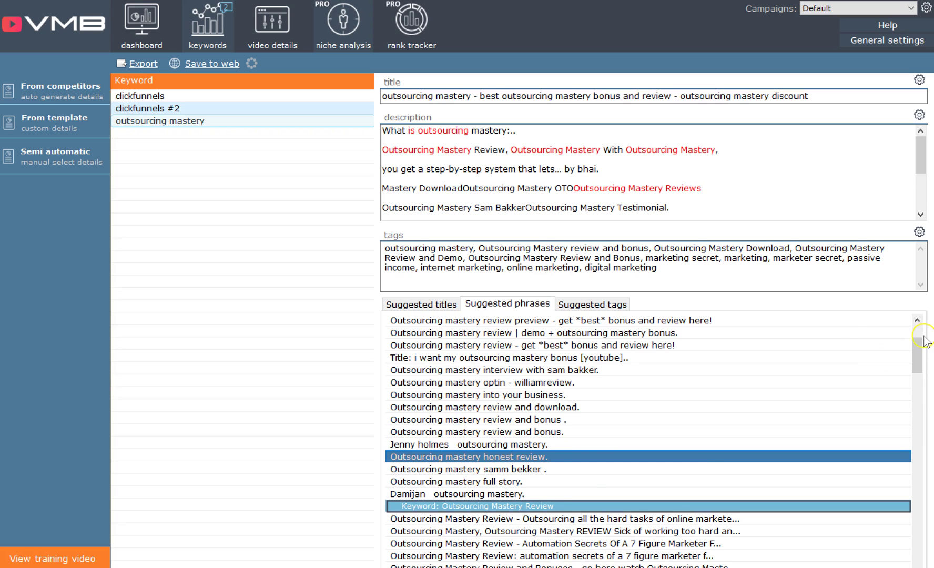
# Step: Add the Vimeo membership, LLC business and Google Hangouts on Air phrases as well
pyautogui.moveTo(917, 340); pyautogui.dragTo(919, 431)
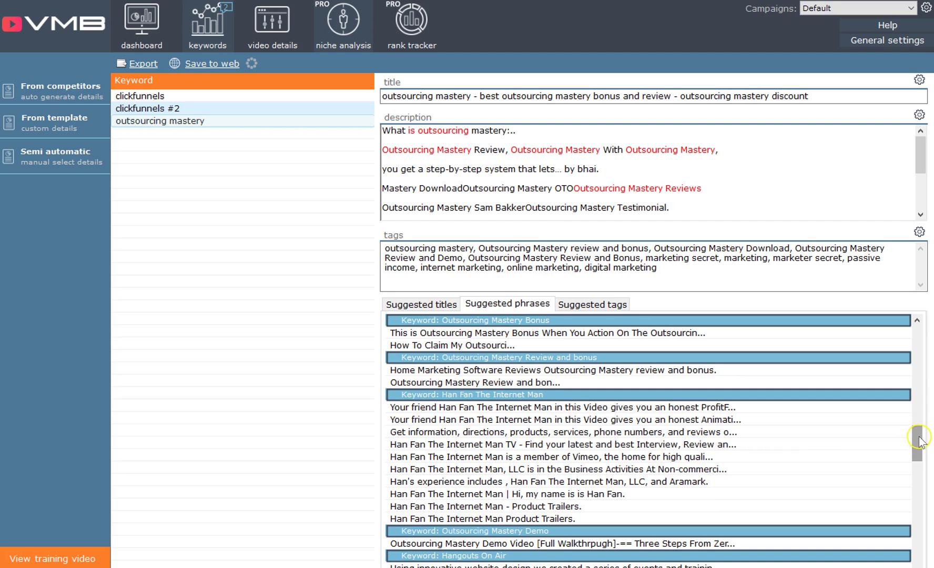
pyautogui.click(477, 458)
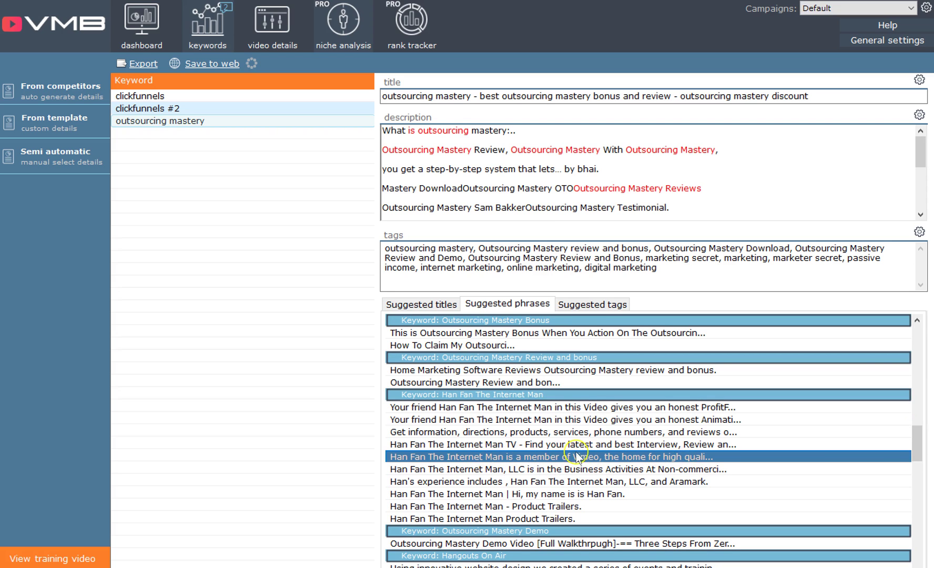
pyautogui.click(533, 468)
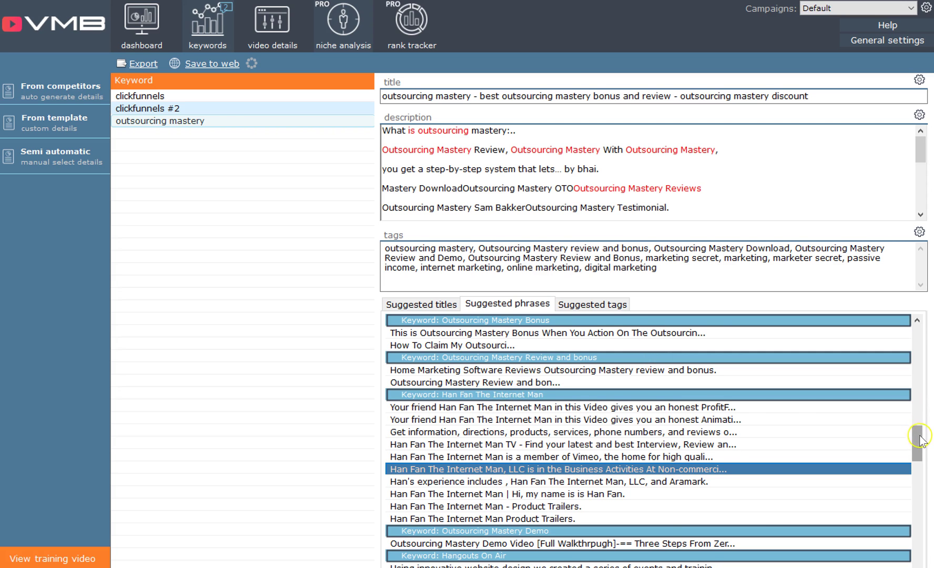
pyautogui.moveTo(919, 437); pyautogui.dragTo(917, 451)
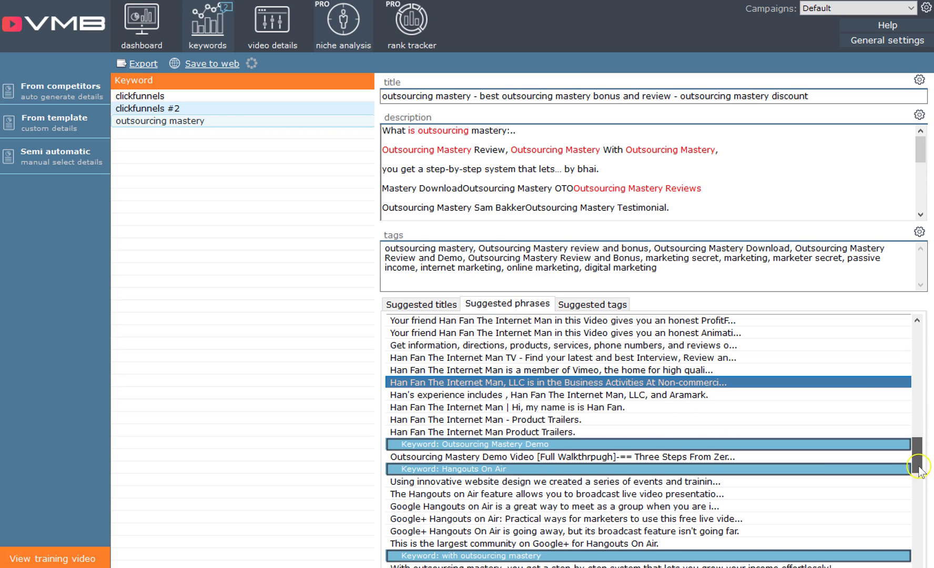
pyautogui.click(512, 505)
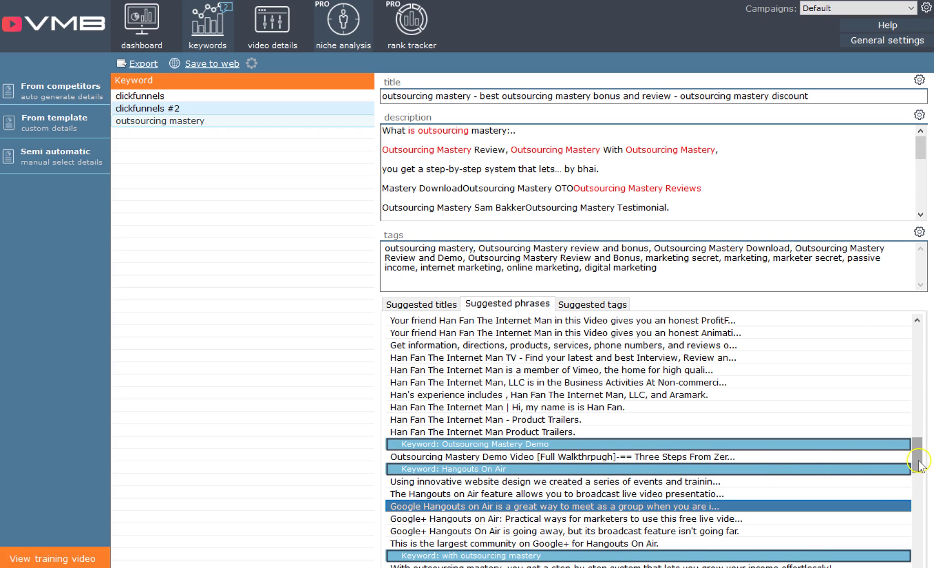
pyautogui.moveTo(917, 465); pyautogui.dragTo(919, 520)
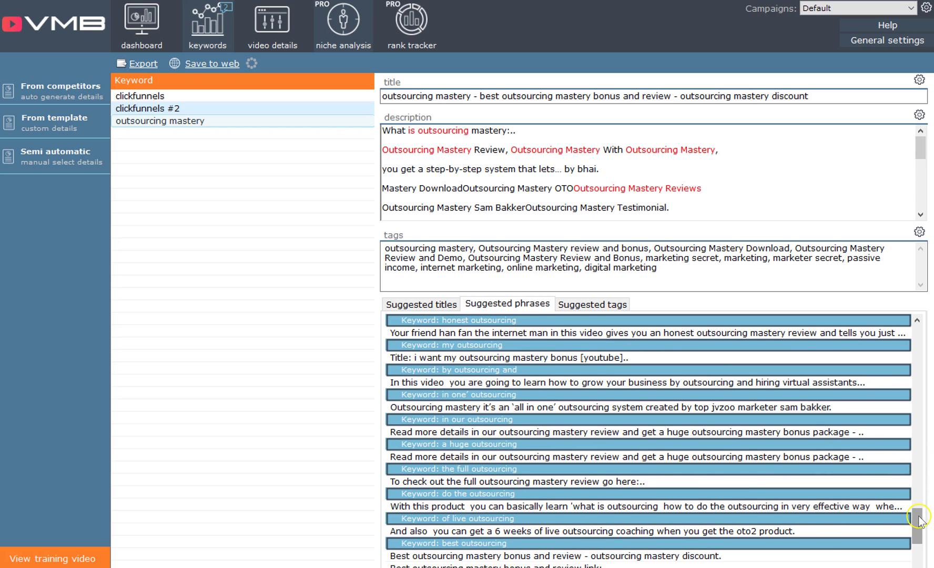
# Step: Close the stray scrollbar menu and return to the end of the description's opening question
pyautogui.rightClick(917, 523)
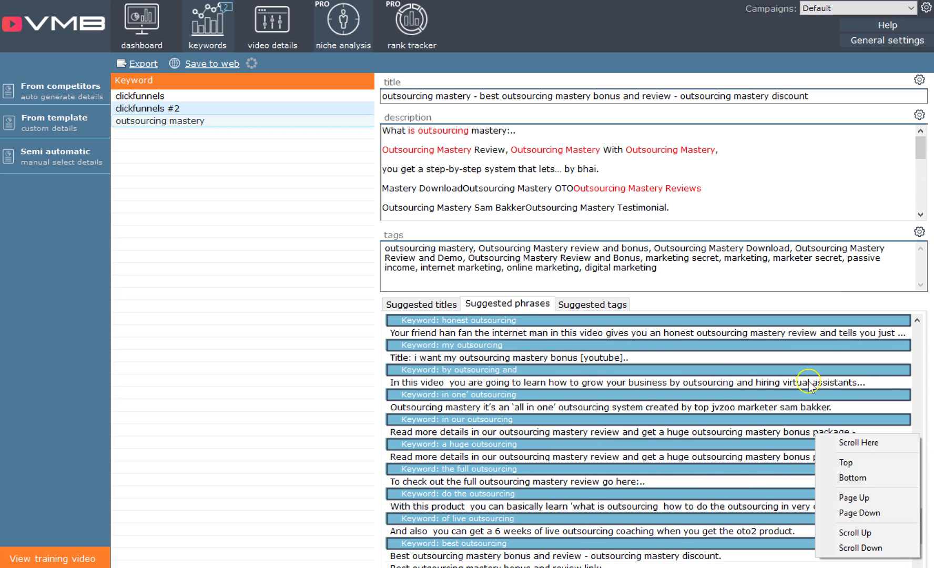
pyautogui.click(919, 214)
pyautogui.click(919, 215)
pyautogui.click(919, 214)
pyautogui.click(919, 215)
pyautogui.click(919, 214)
pyautogui.click(920, 214)
pyautogui.moveTo(919, 188); pyautogui.dragTo(913, 119)
pyautogui.click(572, 132)
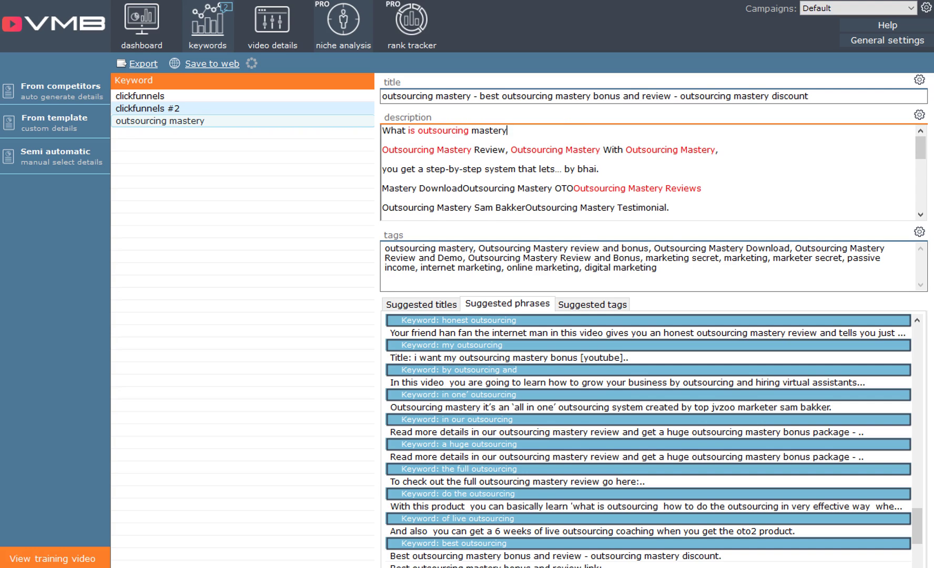
# Step: Add a new line after the opening question and replace the fourth line's trailing attribution
pyautogui.press('Return')
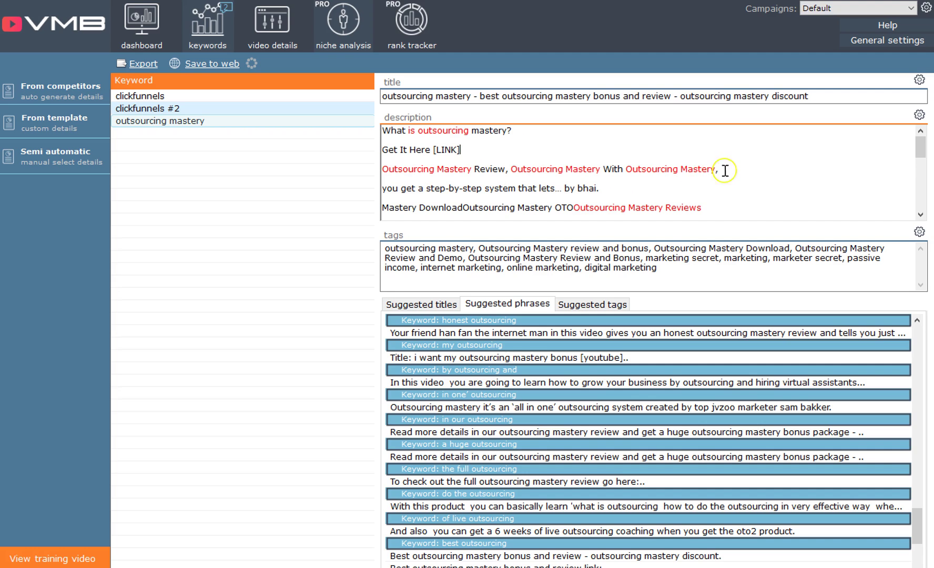
pyautogui.click(763, 176)
pyautogui.moveTo(604, 189); pyautogui.dragTo(560, 190)
pyautogui.write('you find the best freelancers')
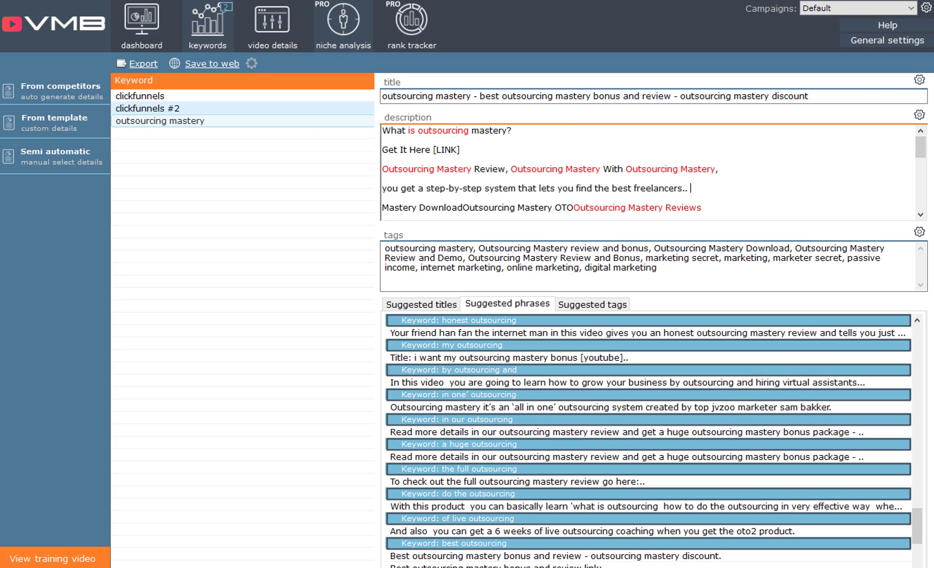
pyautogui.press('Return')
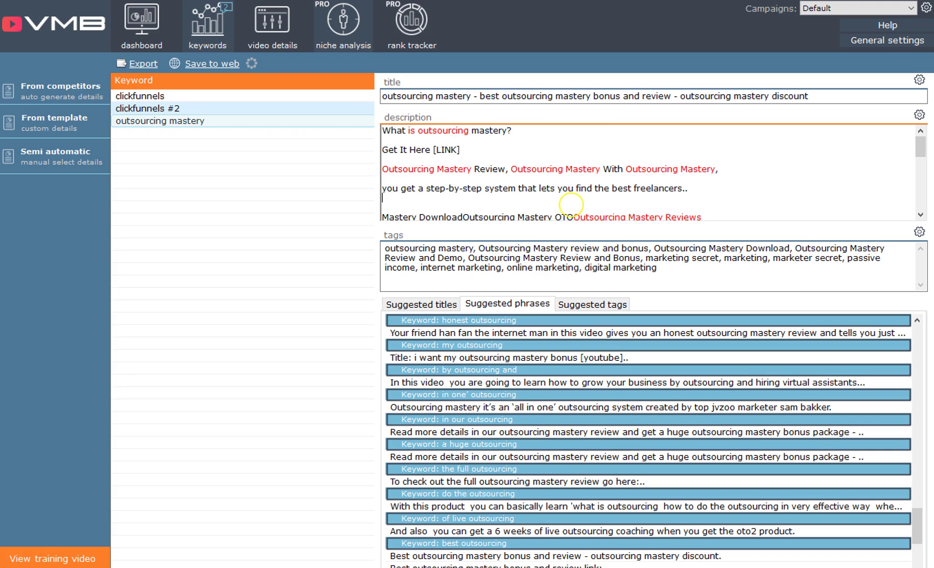
pyautogui.click(920, 213)
pyautogui.click(919, 213)
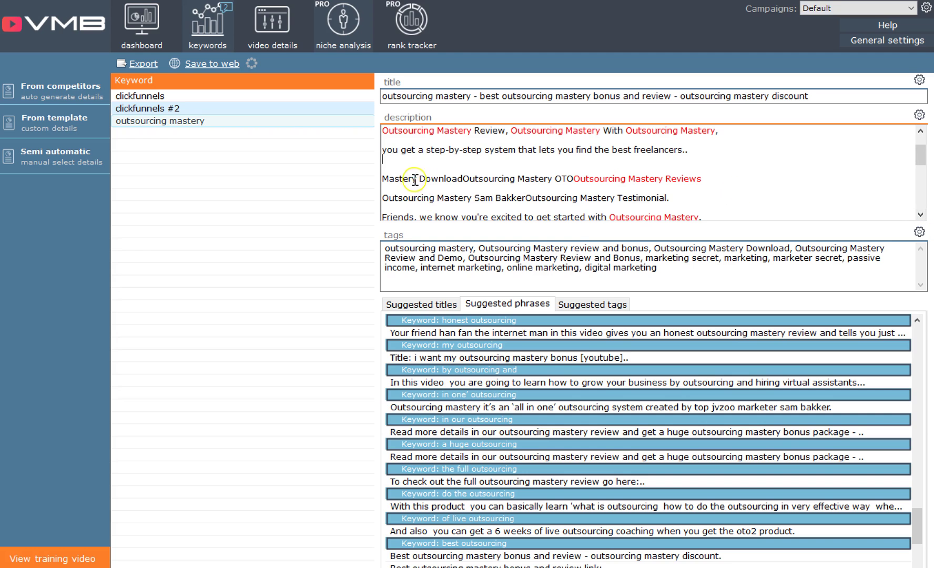
# Step: Insert 'Outsourcing' on the download line, delete run-on download/OTO text, and add 'by' before the author
pyautogui.click(383, 178)
pyautogui.write('Outsourcing')
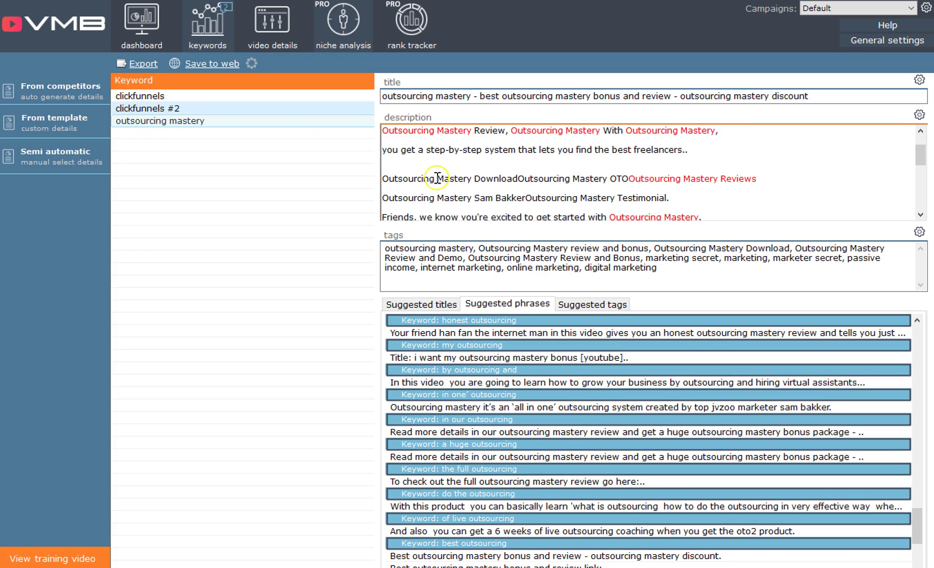
pyautogui.moveTo(522, 176); pyautogui.dragTo(755, 178)
pyautogui.press('BackSpace')
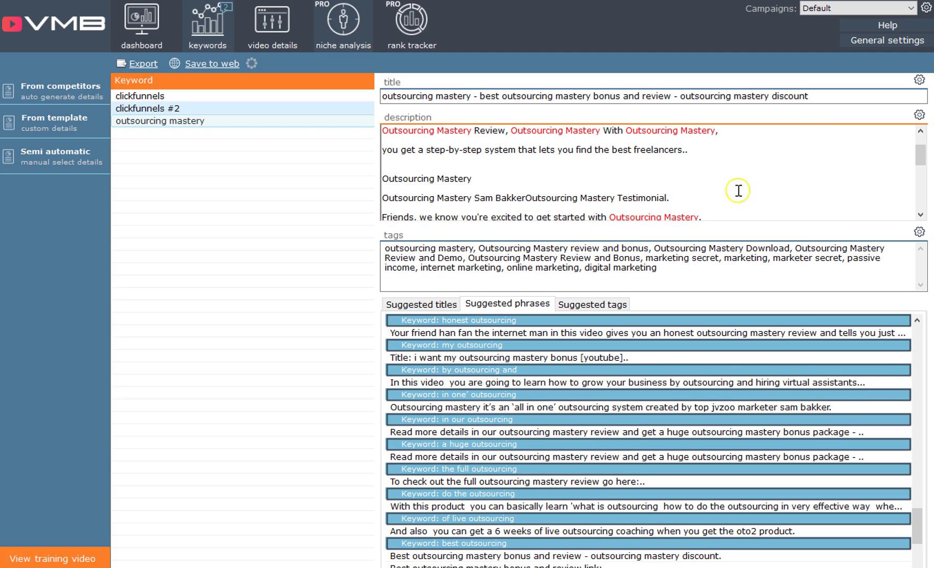
pyautogui.click(473, 197)
pyautogui.write('by')
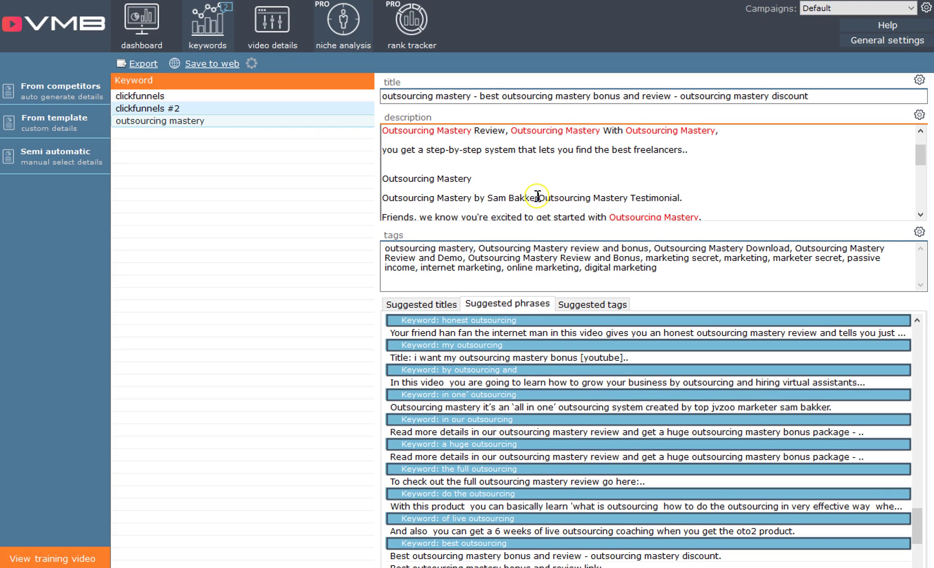
pyautogui.moveTo(508, 197); pyautogui.dragTo(702, 199)
pyautogui.press('BackSpace')
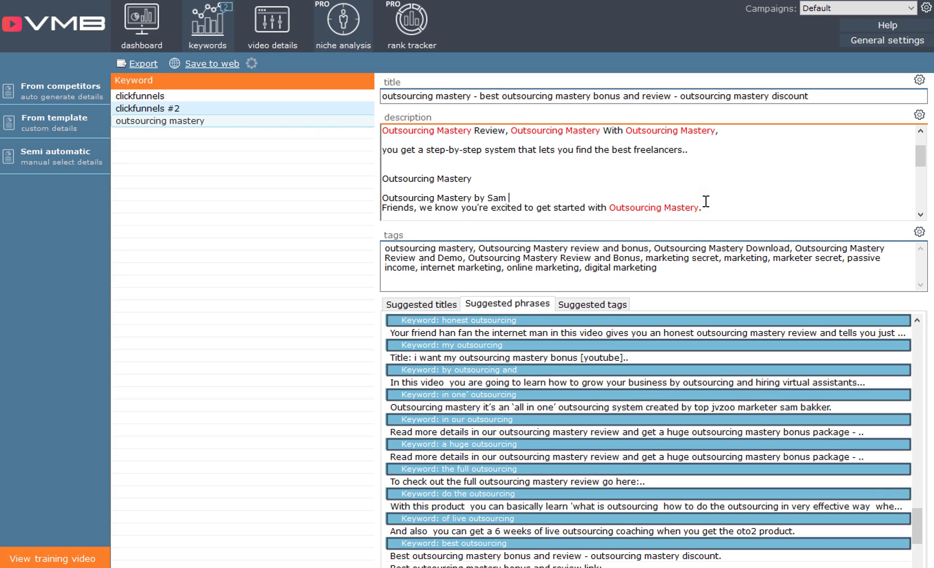
# Step: Type the sentence that the course lets you find freelancers, VAs and more, then start a new line
pyautogui.click(715, 192)
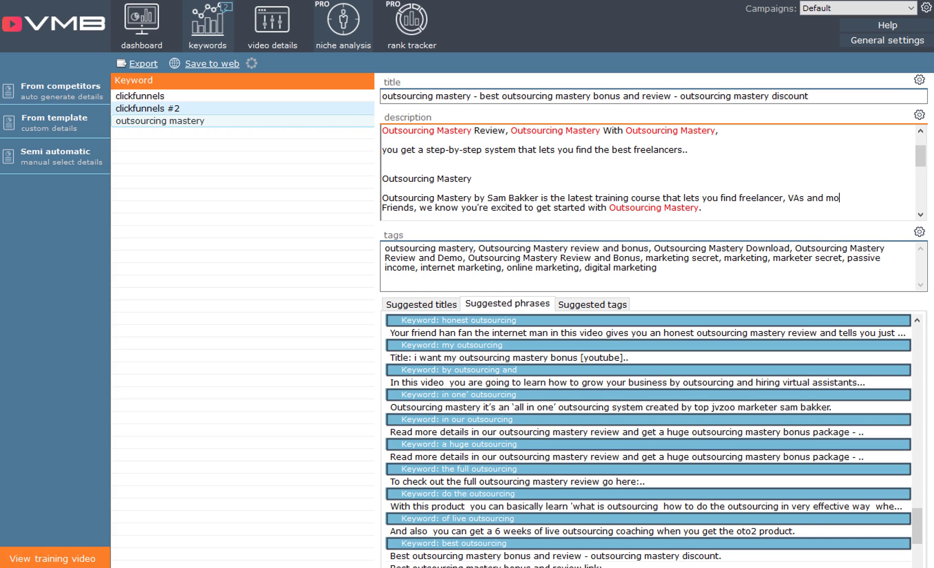
pyautogui.press('Return')
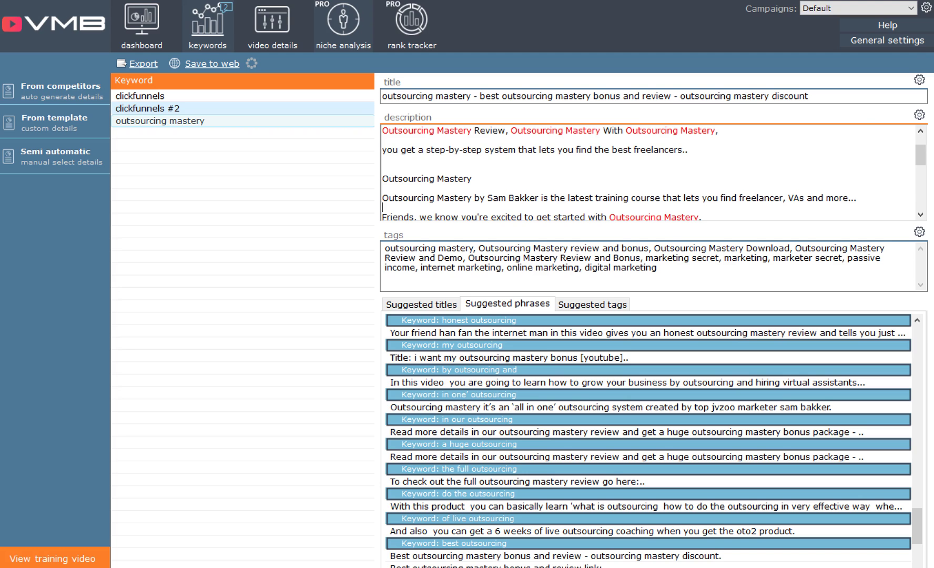
pyautogui.click(919, 214)
pyautogui.click(920, 214)
pyautogui.click(919, 214)
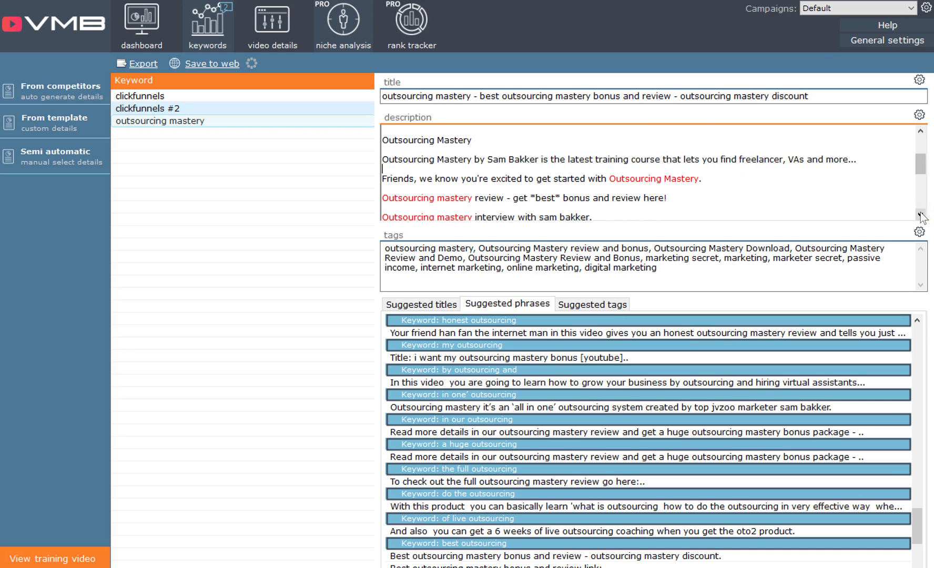
pyautogui.click(920, 214)
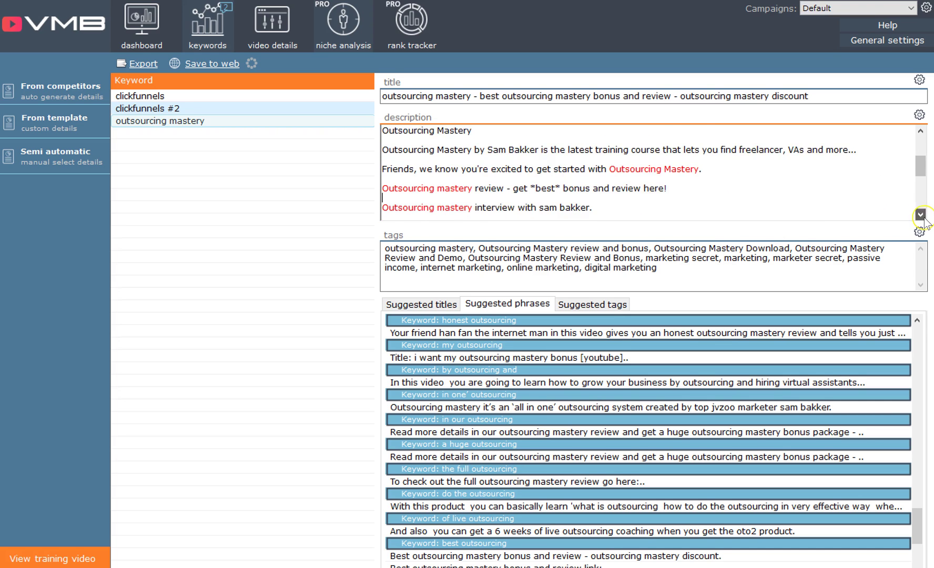
pyautogui.click(919, 214)
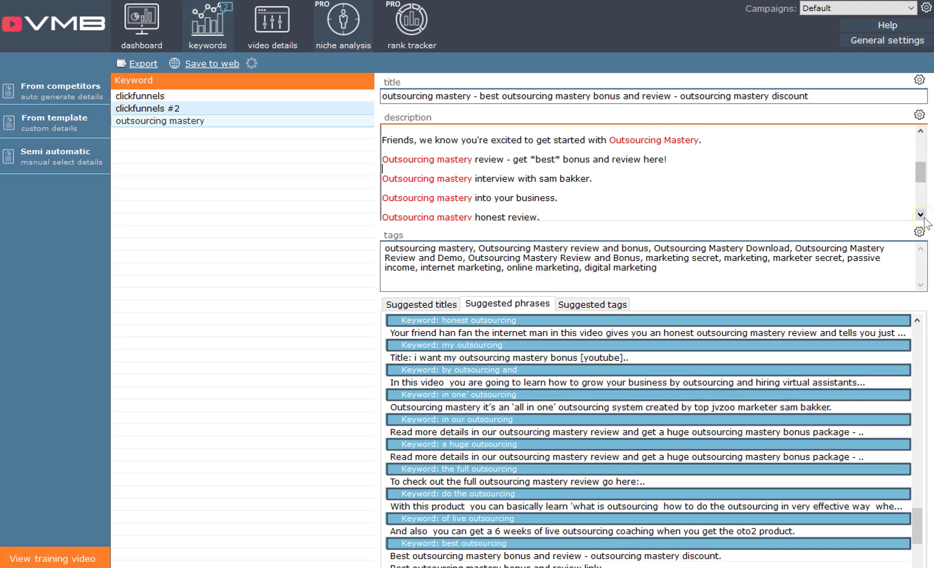
# Step: List the suggested tags and try selecting Outsourcing Mastery Review, Bonus and other suggestions
pyautogui.click(591, 304)
pyautogui.click(452, 332)
pyautogui.keyDown('shift'); pyautogui.click(463, 419); pyautogui.keyUp('shift')
pyautogui.click(498, 381)
pyautogui.click(483, 345)
pyautogui.keyDown('shift'); pyautogui.click(500, 509); pyautogui.keyUp('shift')
pyautogui.click(504, 409)
# Step: Append 'how i became a successful entrepreneur', 'Hangouts On Air' and 'Outsourcing Mastery' to the tags
pyautogui.doubleClick(504, 409)
pyautogui.doubleClick(504, 408)
pyautogui.doubleClick(492, 457)
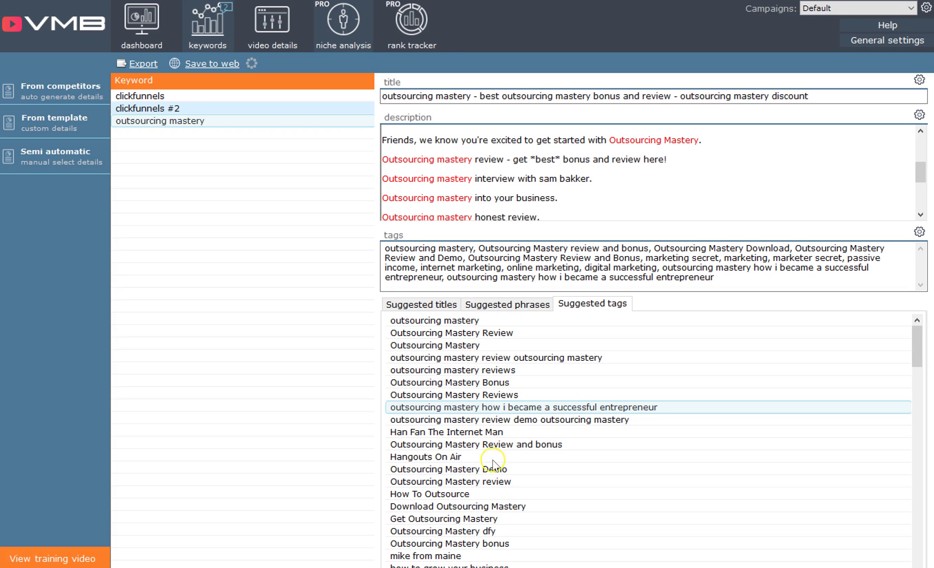
pyautogui.doubleClick(468, 345)
pyautogui.click(473, 408)
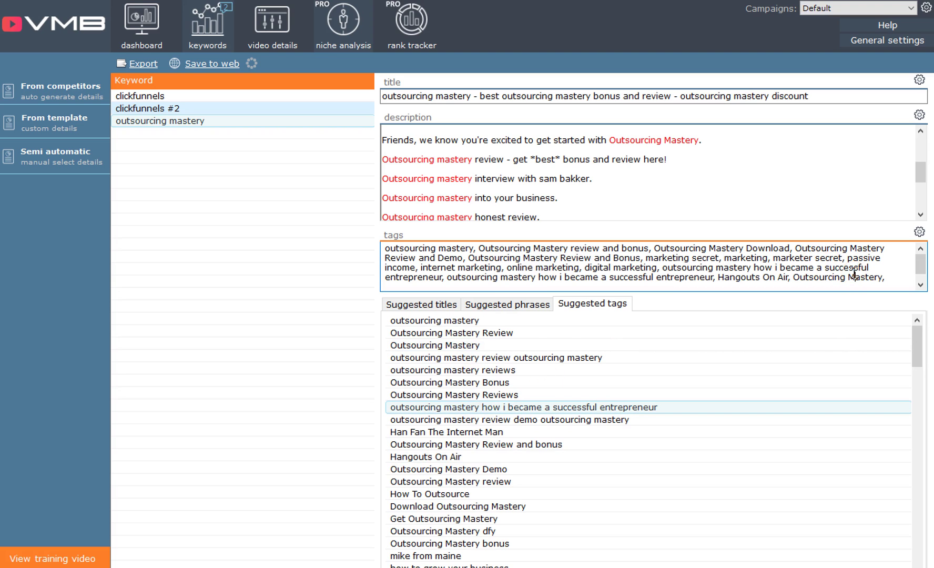
pyautogui.click(920, 285)
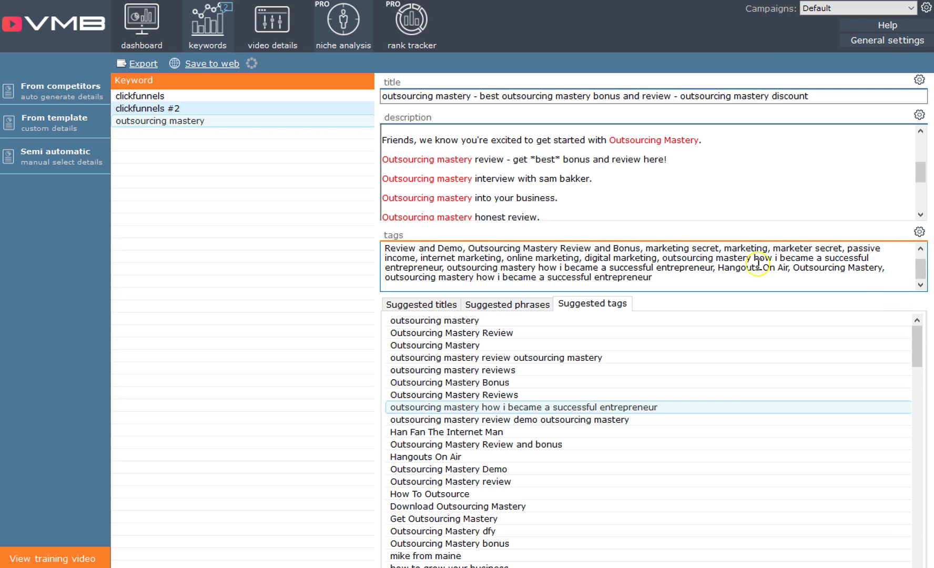
pyautogui.click(620, 174)
# Step: Delete the business-listing, 'Site business.' and 'different geographical locations.' lines from the description
pyautogui.moveTo(920, 176); pyautogui.dragTo(921, 206)
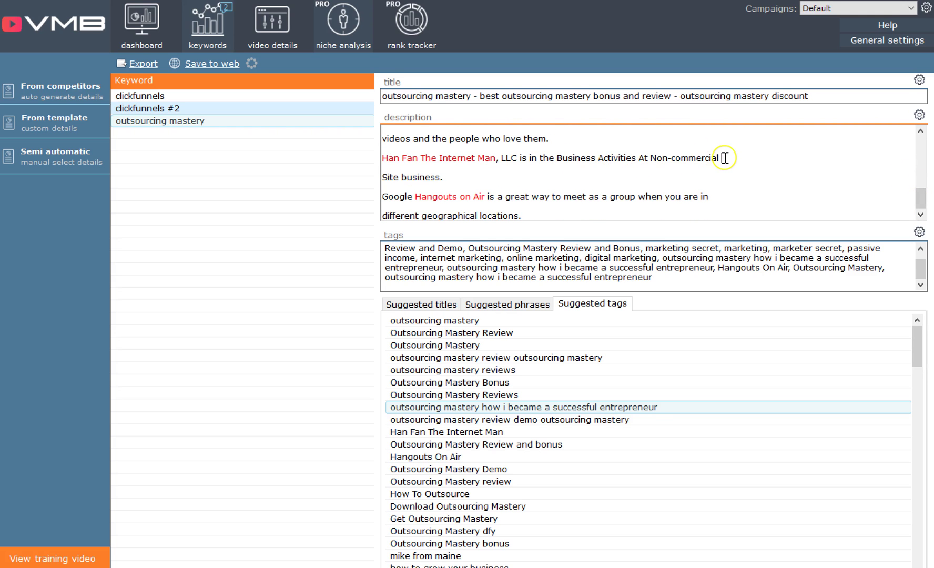
pyautogui.moveTo(724, 158); pyautogui.dragTo(379, 158)
pyautogui.press('BackSpace')
pyautogui.press('BackSpace')
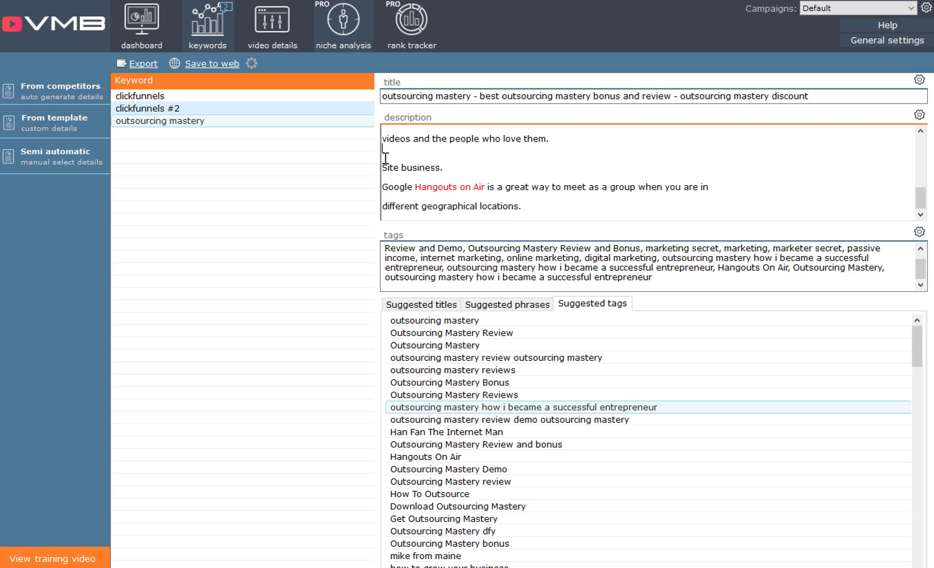
pyautogui.tripleClick(432, 149)
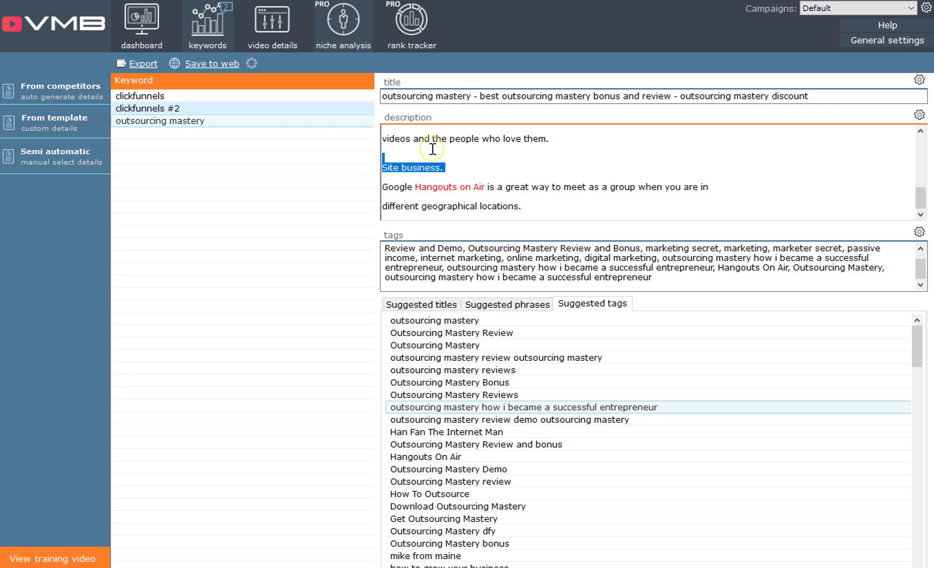
pyautogui.press('BackSpace')
pyautogui.moveTo(526, 188); pyautogui.dragTo(379, 189)
pyautogui.press('BackSpace')
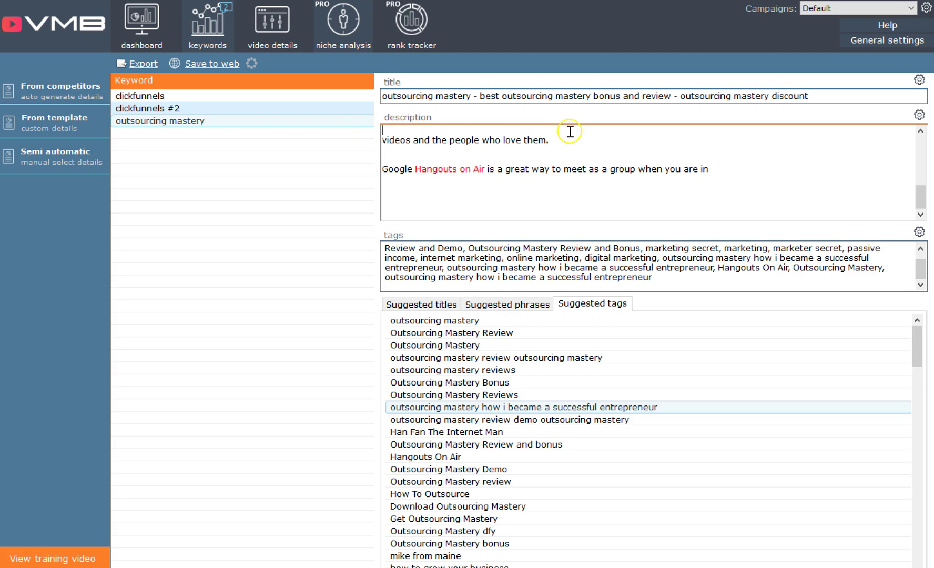
# Step: Spin the description and copy it to the clipboard
pyautogui.click(918, 115)
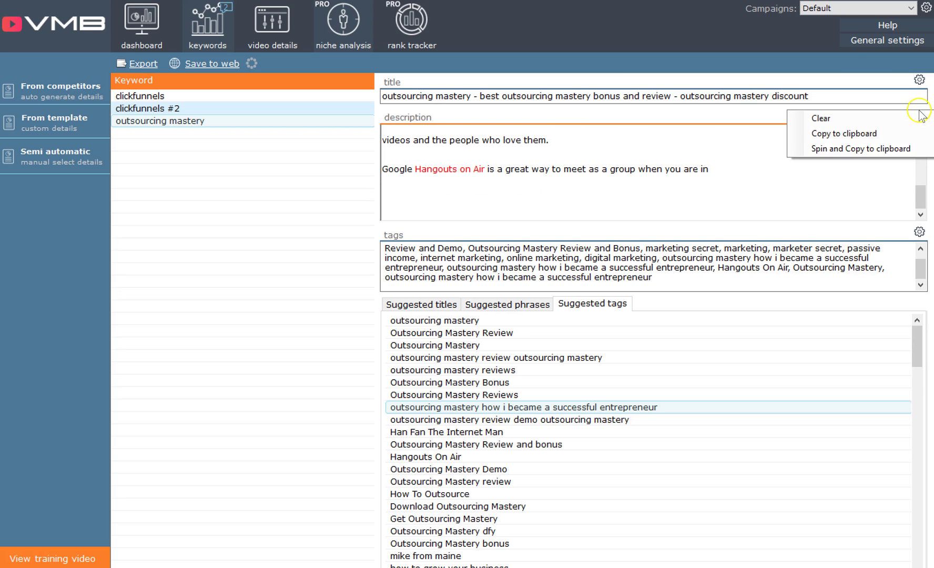
pyautogui.click(861, 148)
pyautogui.moveTo(920, 195); pyautogui.dragTo(920, 143)
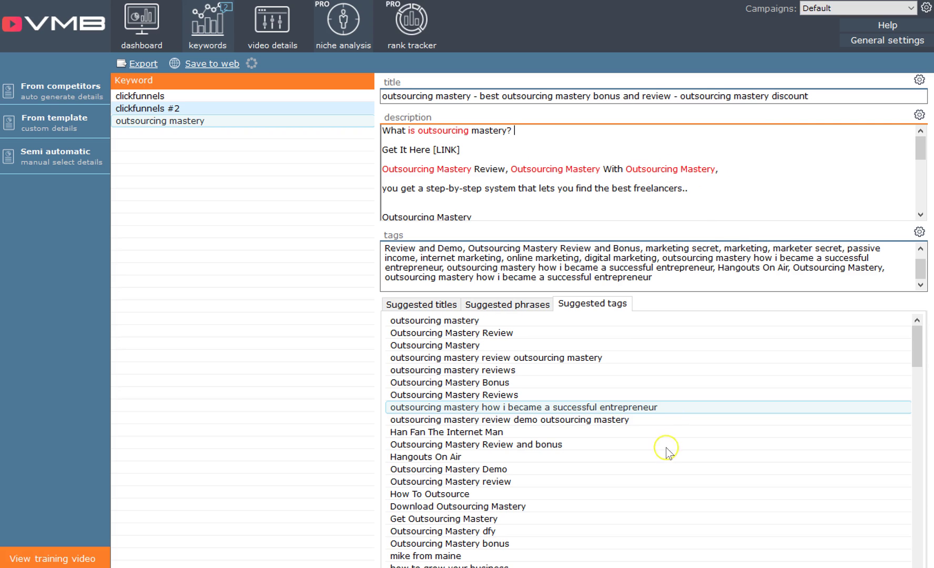
pyautogui.click(541, 305)
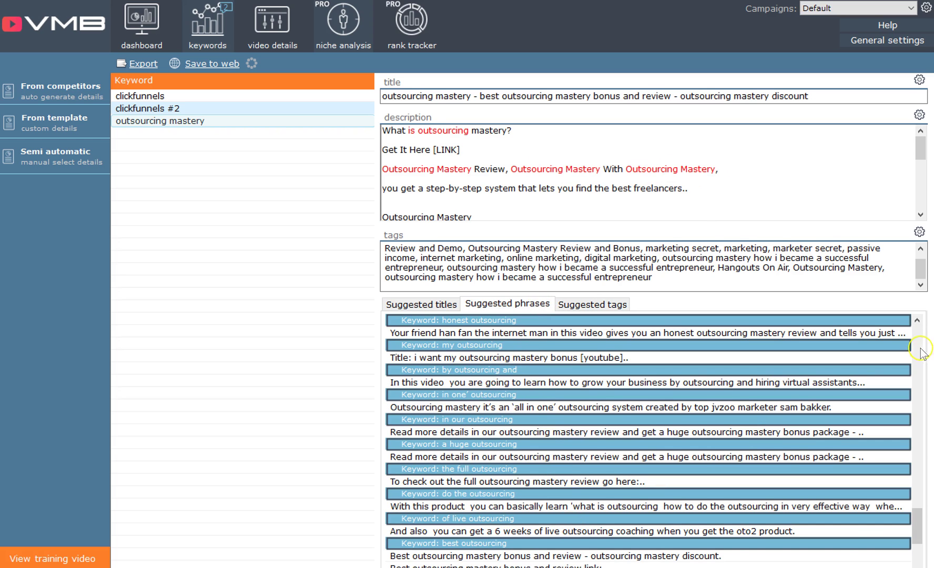
# Step: Generate new titles until it reads 'outsourcing mastery - outsourcing mastery review and download'
pyautogui.click(919, 502)
pyautogui.click(920, 343)
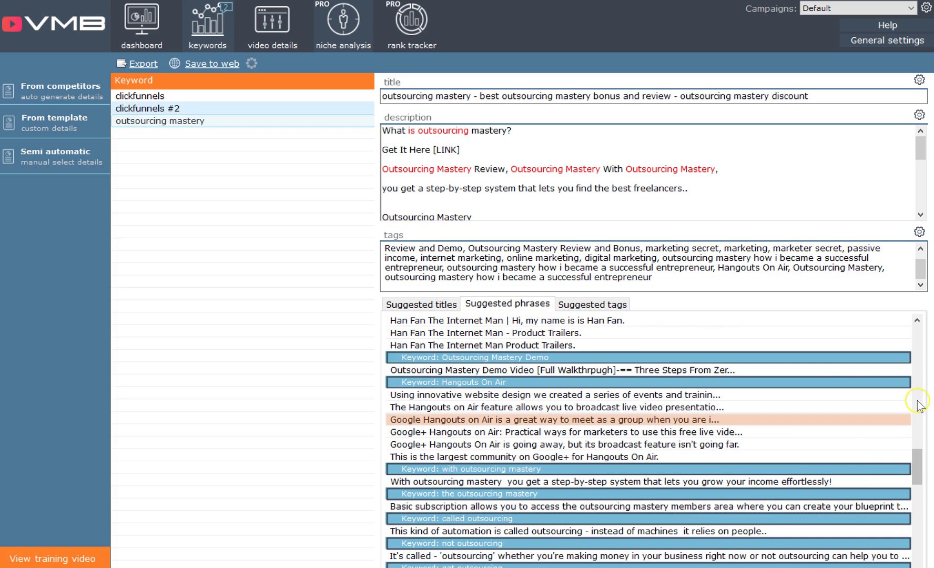
pyautogui.click(919, 350)
pyautogui.click(918, 351)
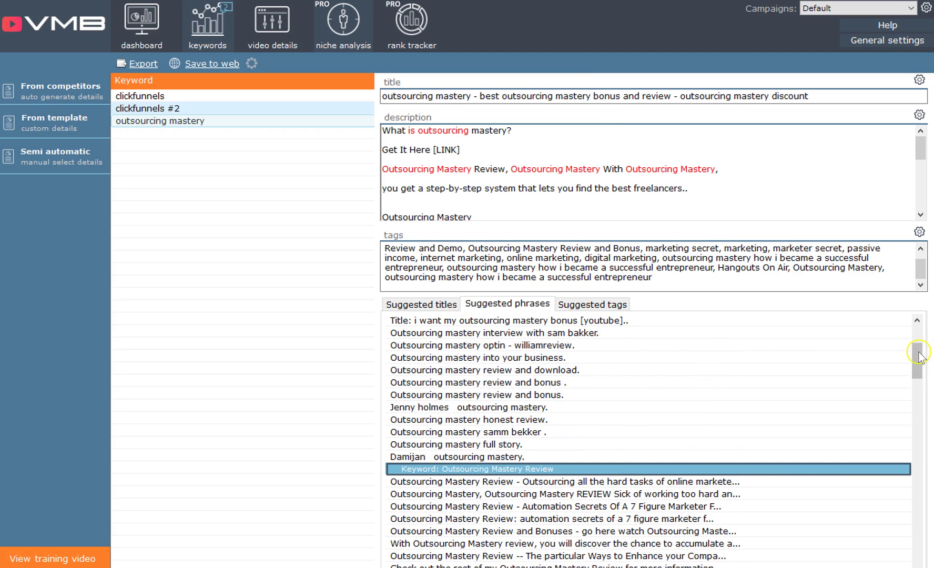
pyautogui.click(577, 97)
pyautogui.click(919, 80)
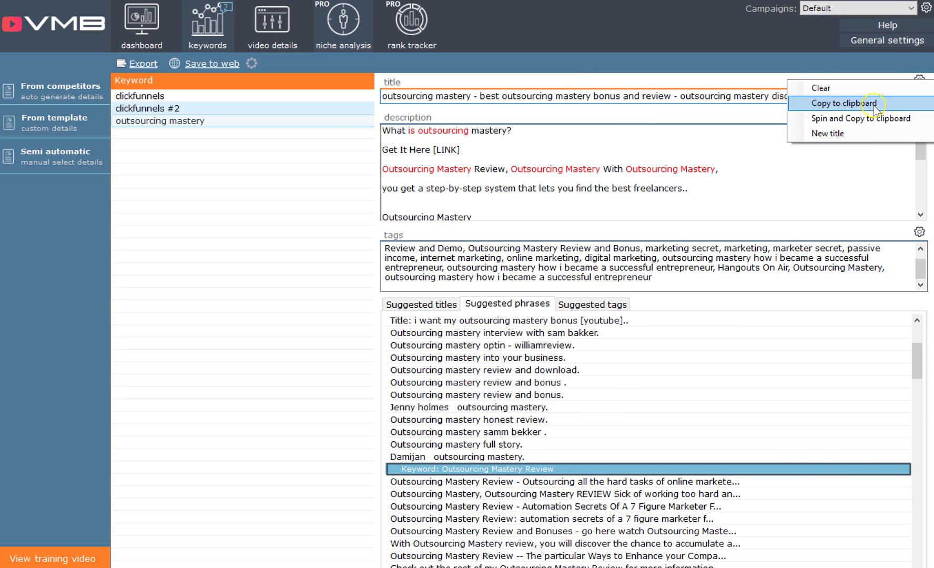
pyautogui.click(831, 133)
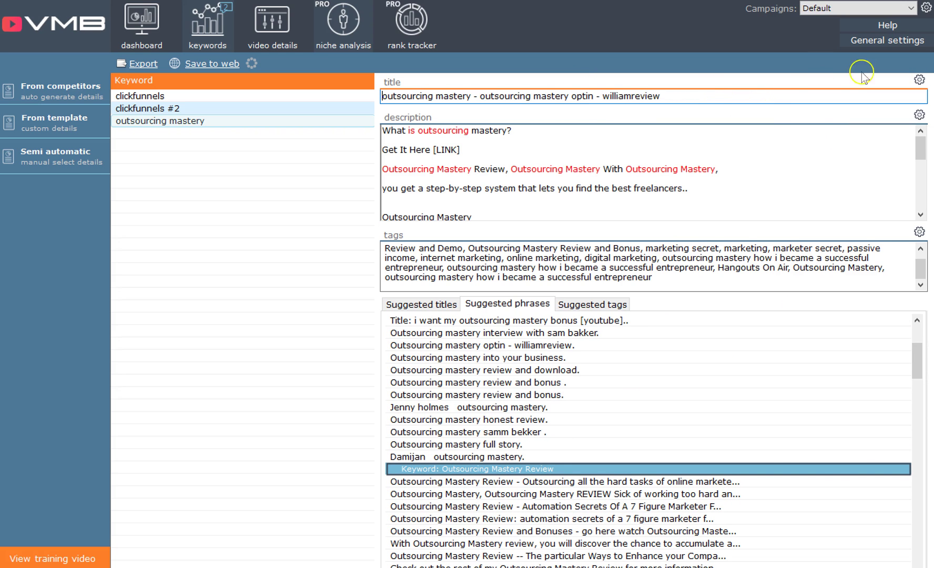
pyautogui.click(917, 82)
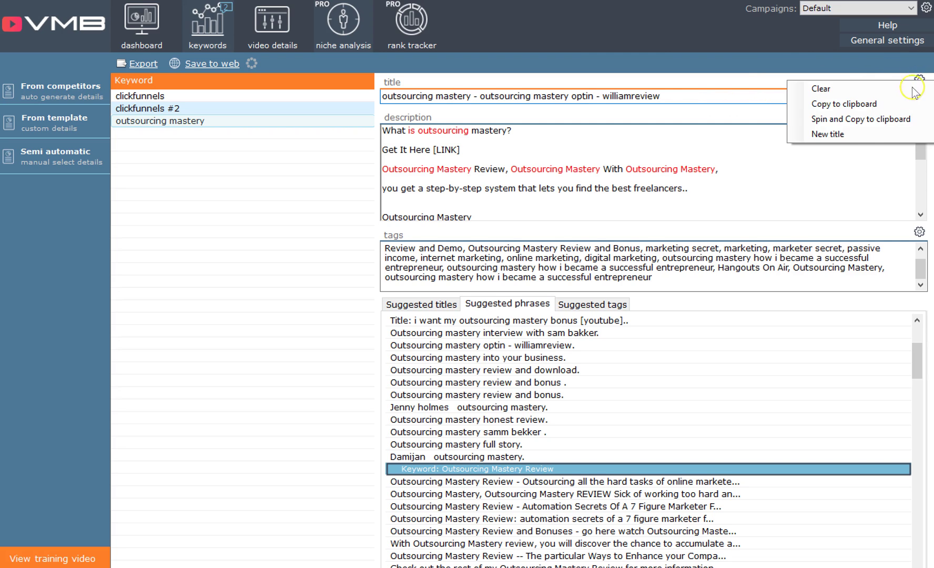
pyautogui.click(859, 134)
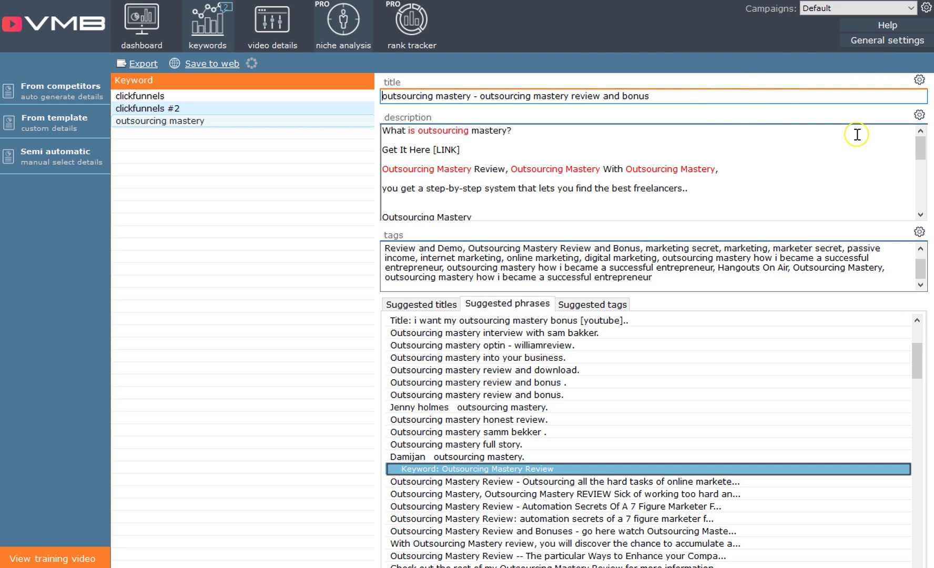
pyautogui.click(919, 80)
pyautogui.click(870, 135)
# Step: Select most of the tags text, deselect it, then head to the keyword research page
pyautogui.click(600, 129)
pyautogui.click(565, 267)
pyautogui.moveTo(652, 277); pyautogui.dragTo(387, 249)
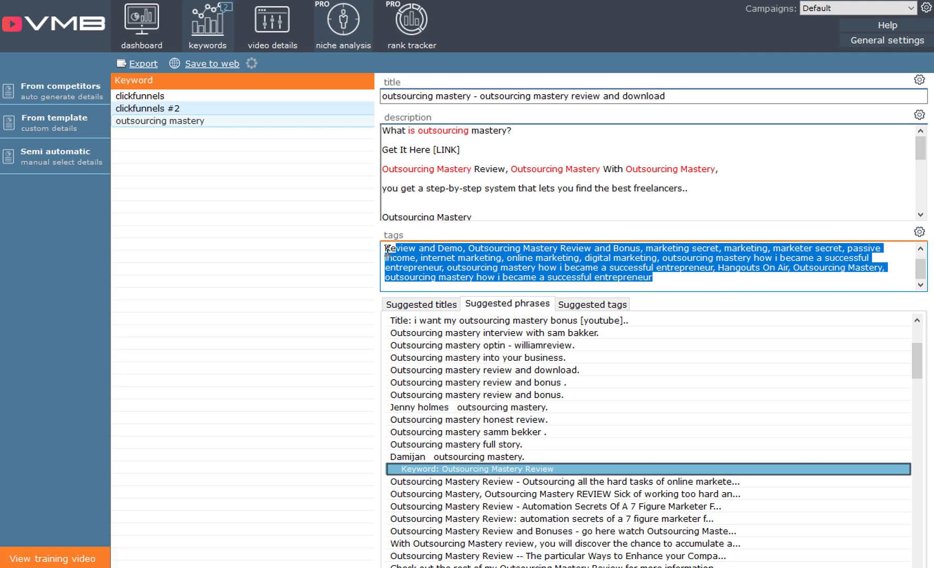
pyautogui.click(457, 103)
pyautogui.click(455, 144)
pyautogui.click(466, 266)
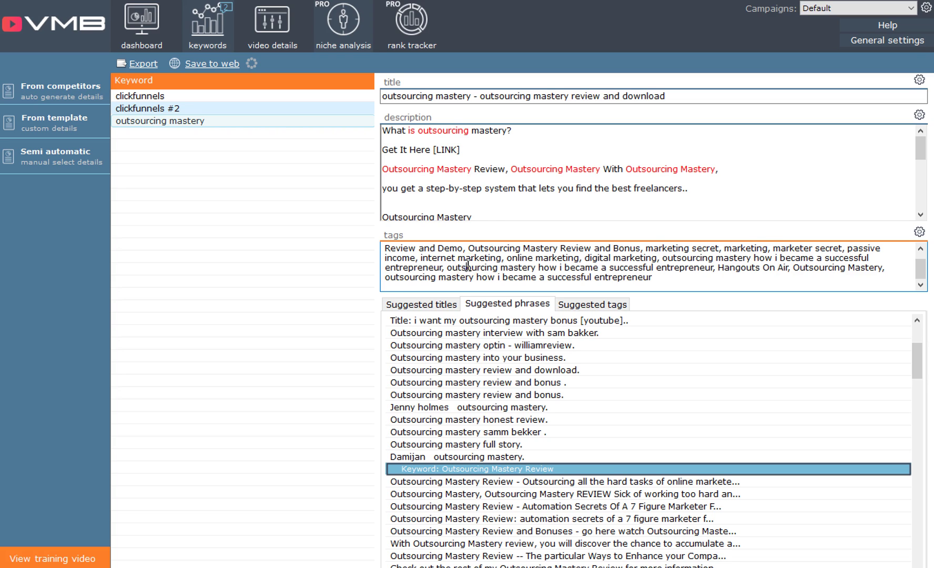
pyautogui.click(217, 26)
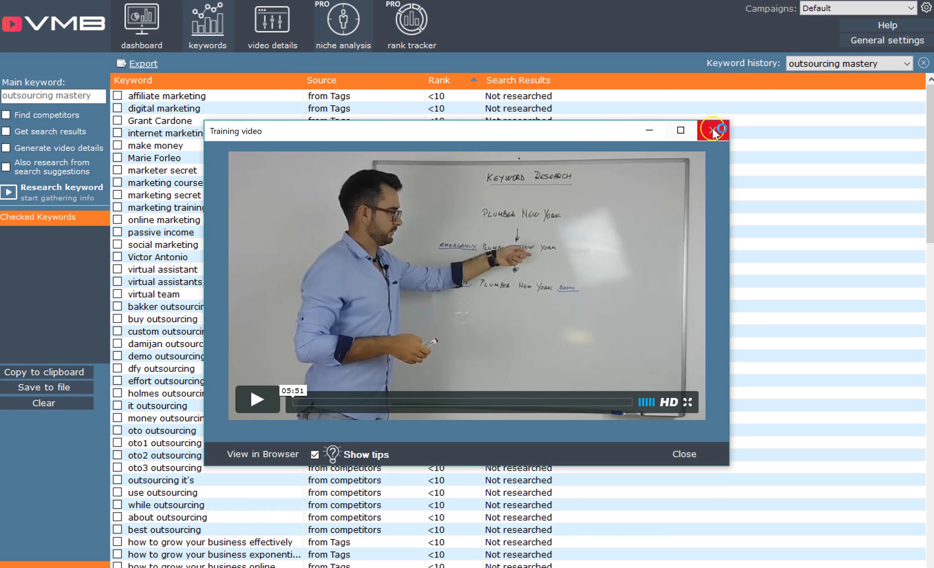
# Step: Dismiss the training video and scroll through the outsourcing mastery keyword table with its sources and ranks
pyautogui.click(712, 130)
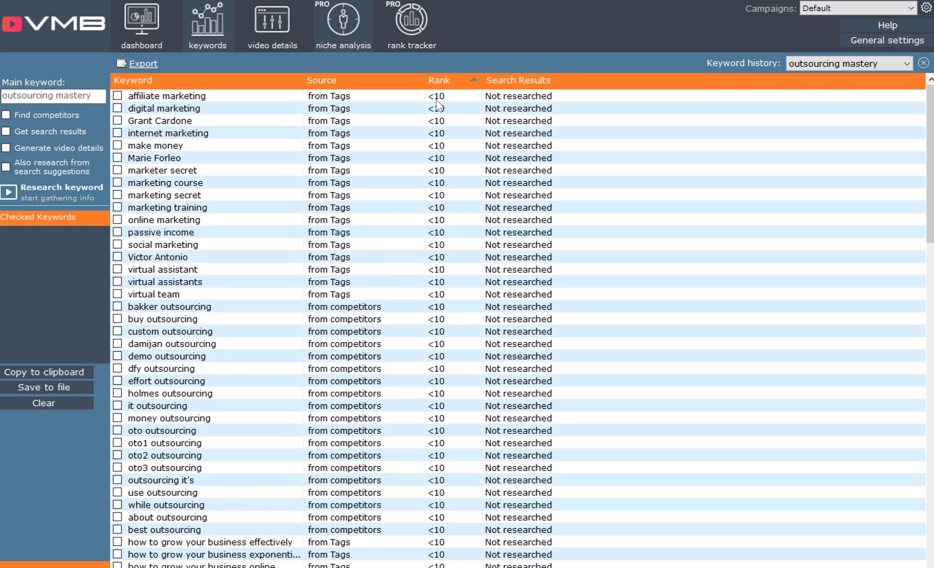
pyautogui.scroll(-4, 518, 326)
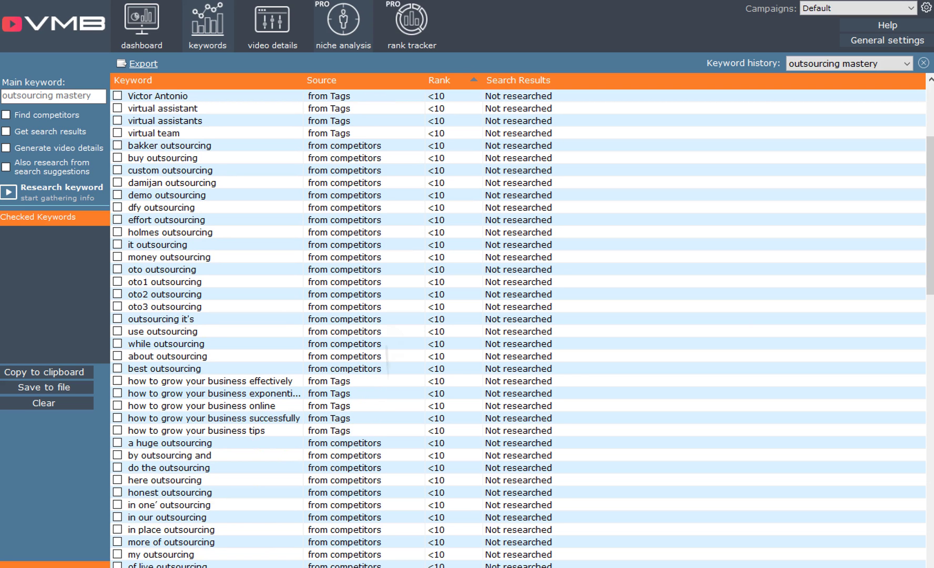
pyautogui.scroll(-3, 518, 326)
pyautogui.scroll(-3, 518, 326)
pyautogui.scroll(-3, 518, 325)
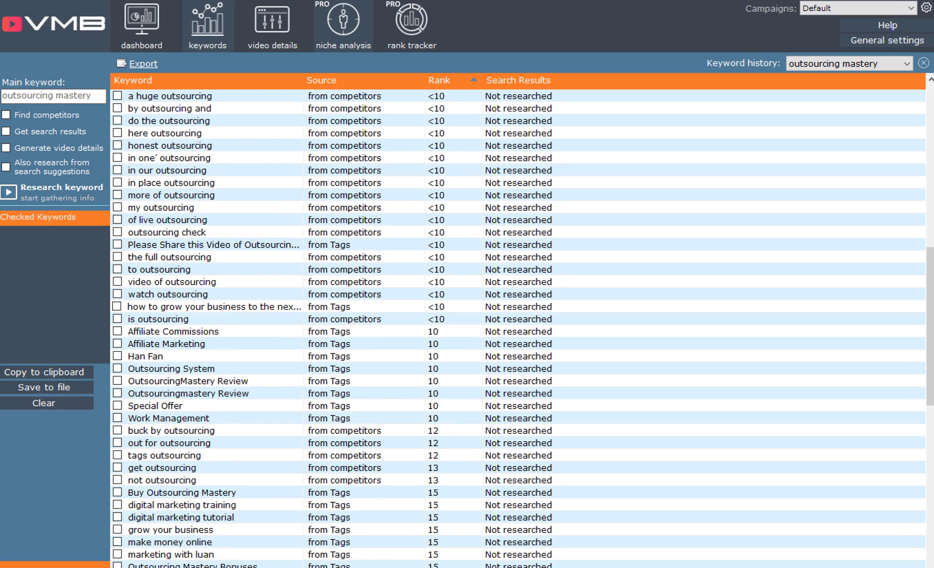
pyautogui.scroll(-1, 518, 326)
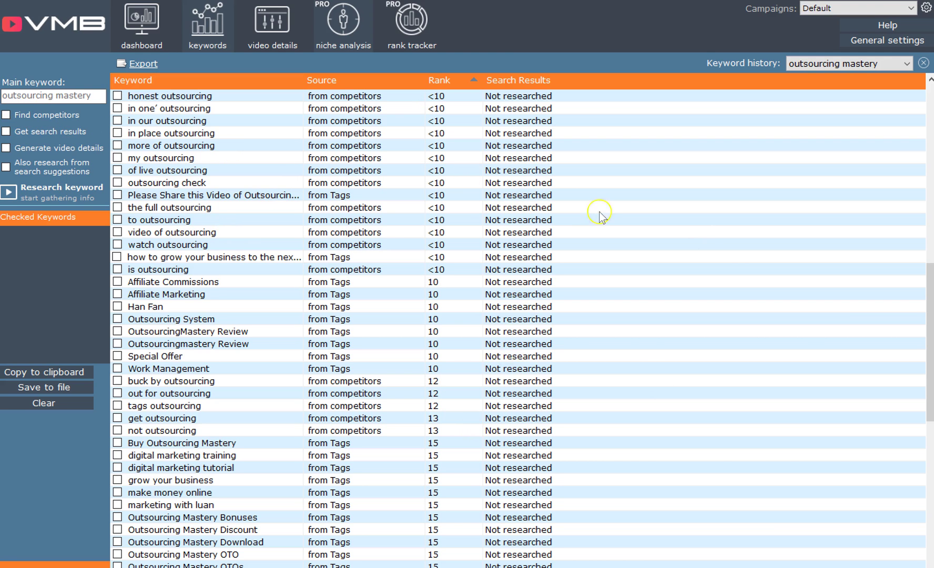
# Step: Switch to niche analysis and scroll through the In-Depth Analysis of competing videos' SEO scores
pyautogui.click(343, 25)
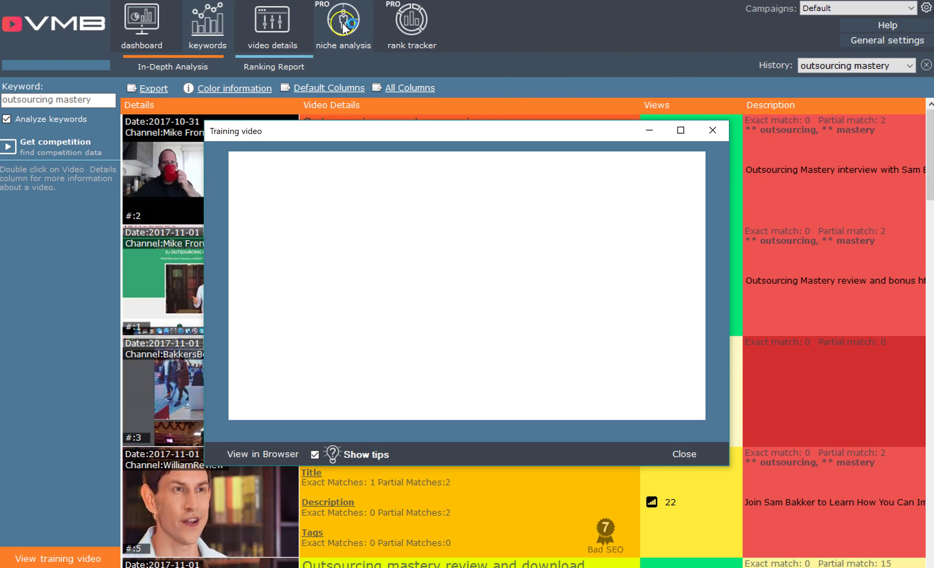
pyautogui.click(708, 131)
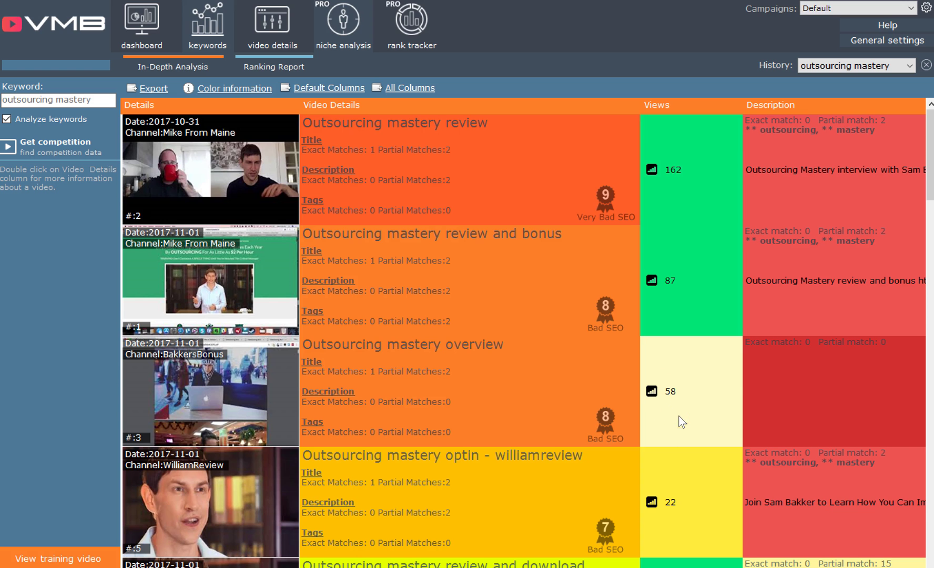
pyautogui.scroll(-1, 682, 420)
pyautogui.scroll(-1, 524, 341)
pyautogui.scroll(-3, 523, 341)
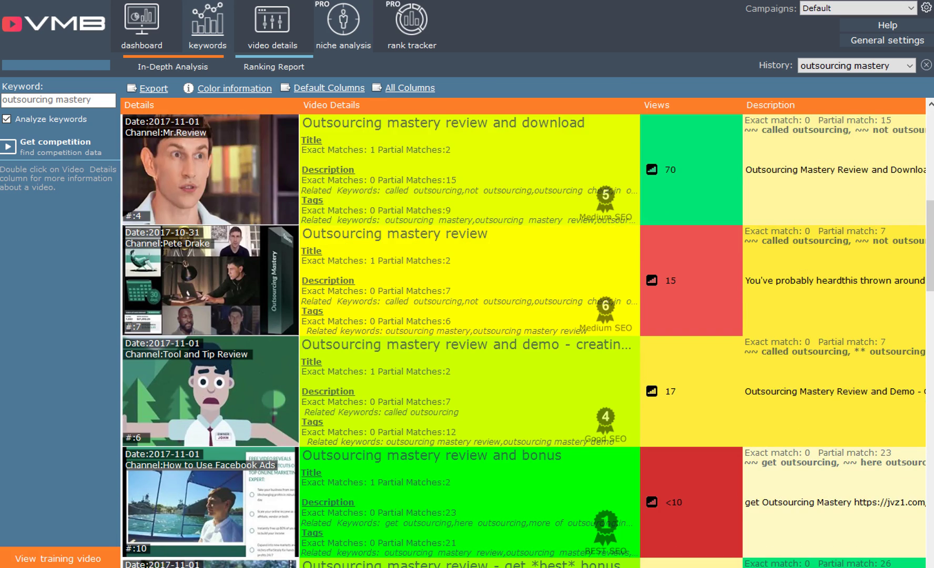
pyautogui.scroll(1, 523, 341)
pyautogui.scroll(3, 523, 340)
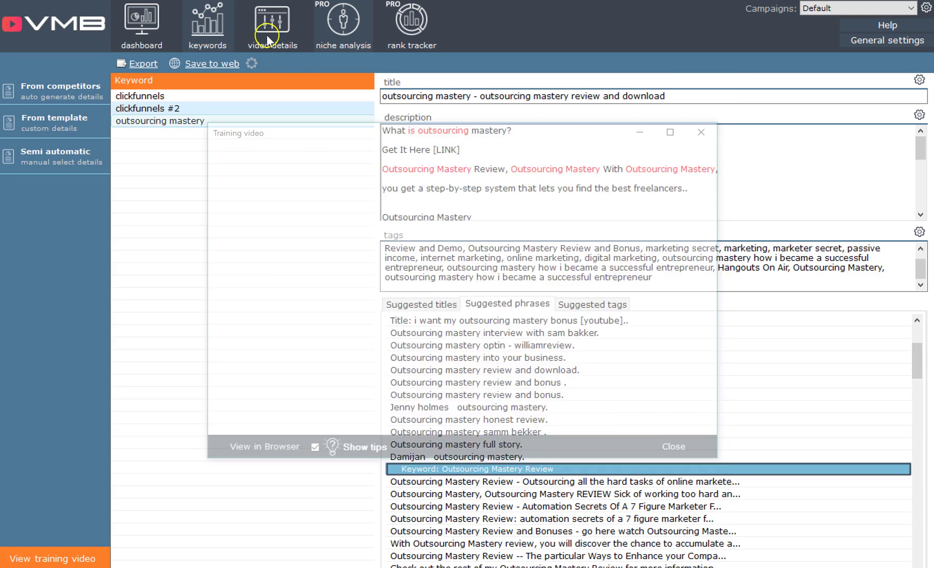
pyautogui.click(712, 130)
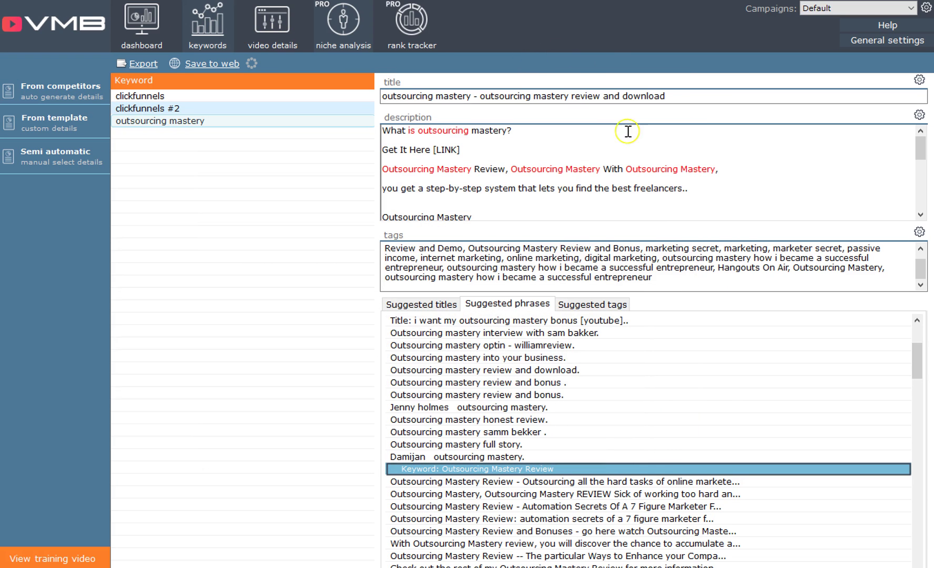
pyautogui.click(450, 267)
pyautogui.click(436, 95)
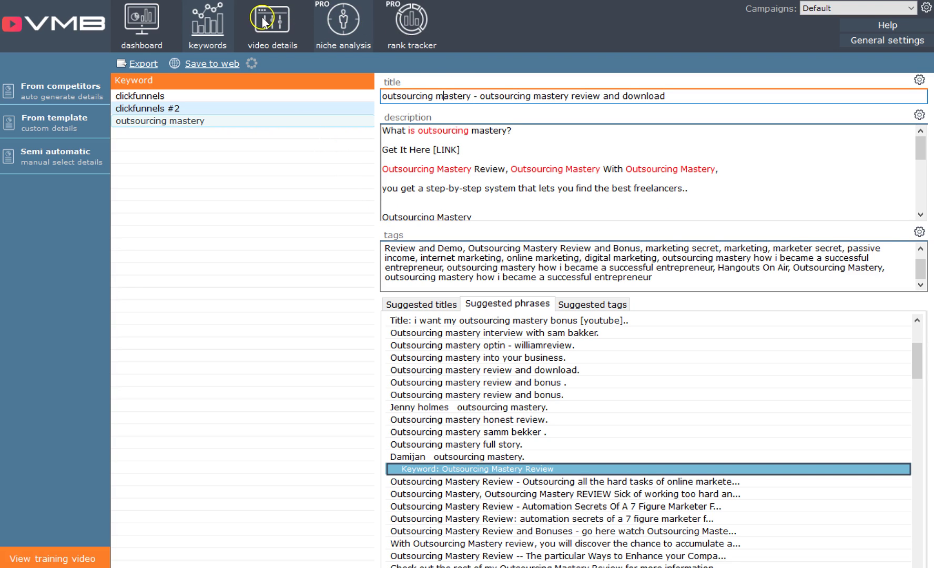
pyautogui.click(208, 22)
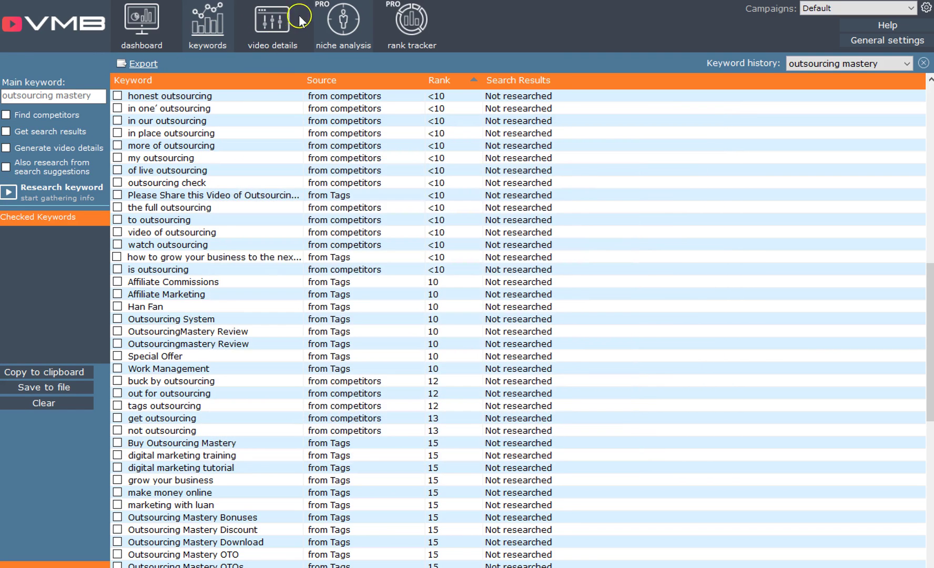
pyautogui.click(302, 21)
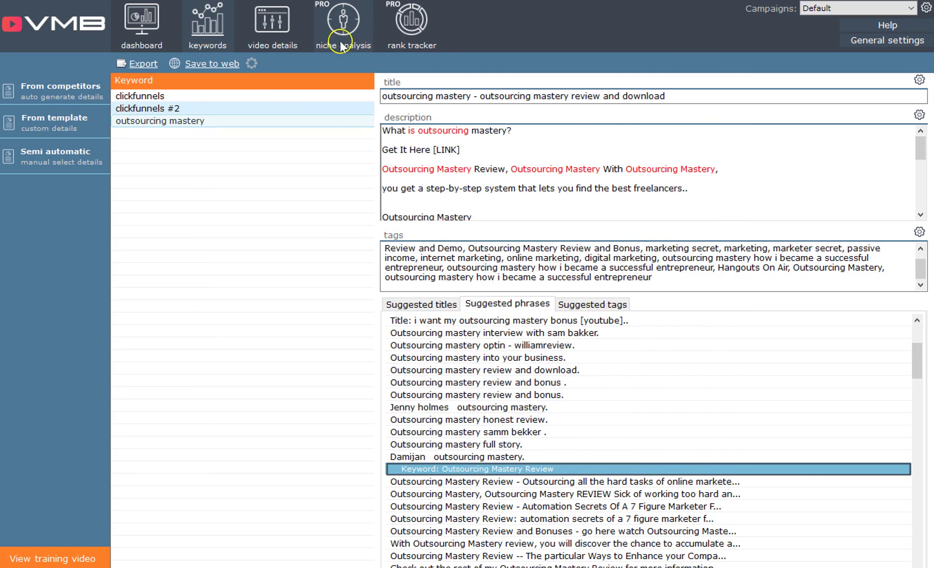
# Step: View the niche analysis for 'outsourcing mastery', whose top video is rated 'Very Bad SEO' with 162 views
pyautogui.click(341, 45)
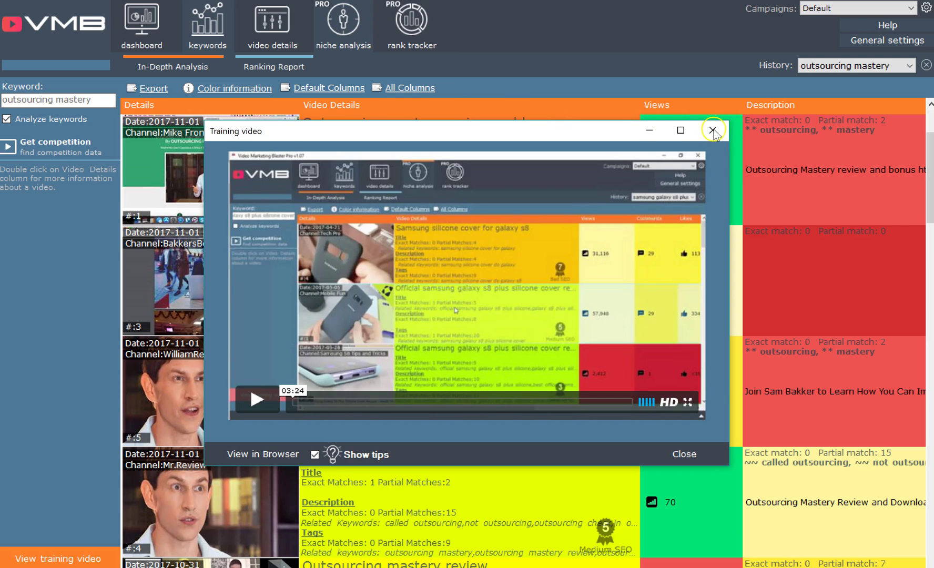
pyautogui.click(713, 130)
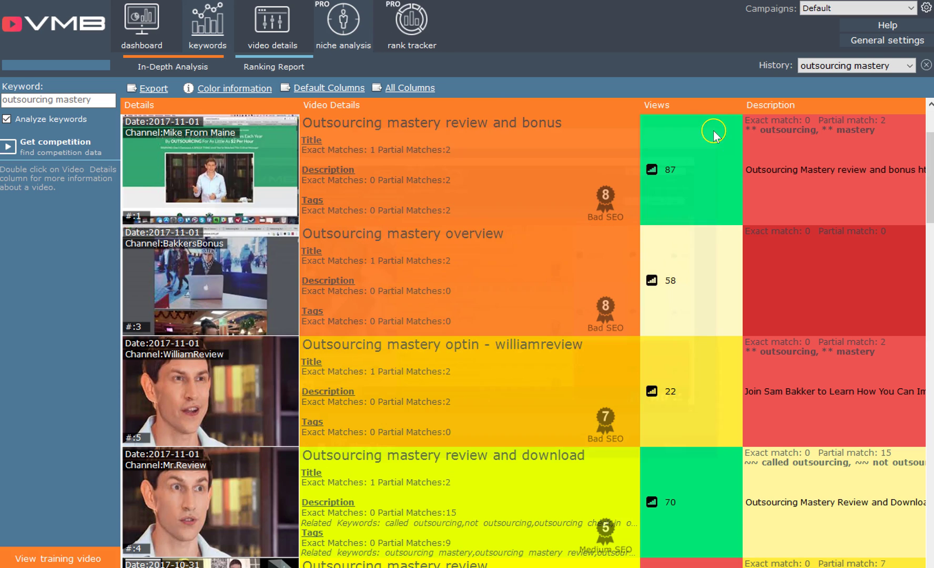
pyautogui.moveTo(928, 138)
pyautogui.mouseDown()
pyautogui.moveTo(930, 483)
pyautogui.moveTo(927, 126)
pyautogui.mouseUp()
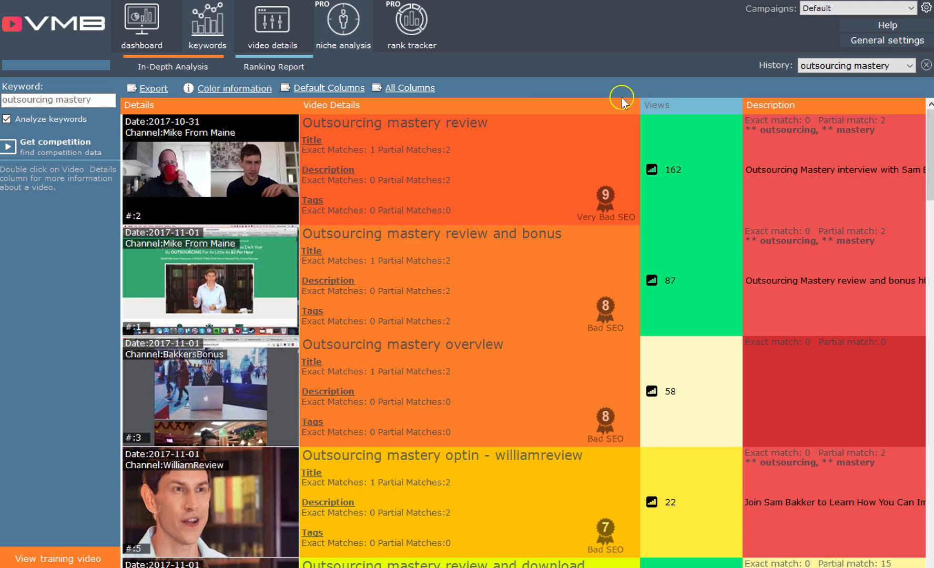
pyautogui.click(96, 101)
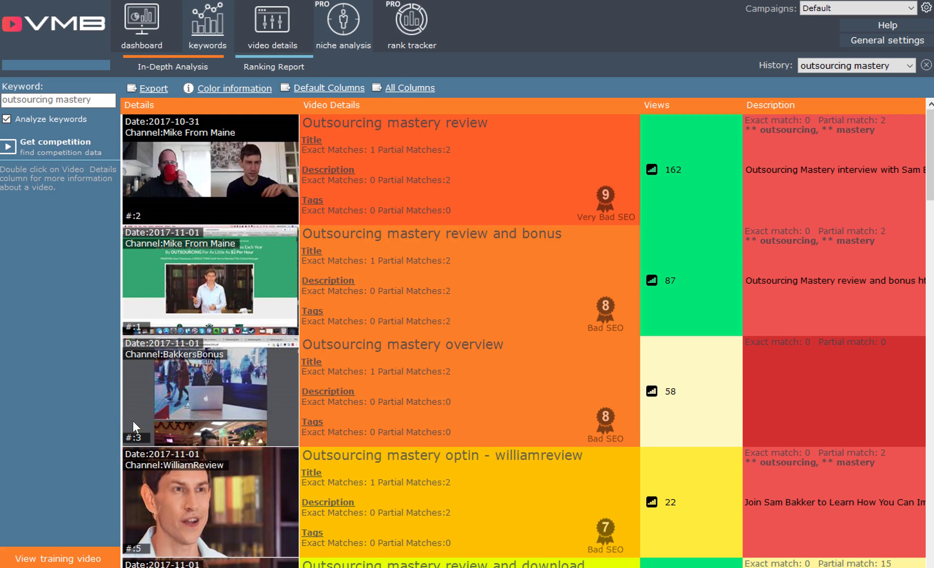
# Step: Show the empty rank tracker, starting a new tracked video but cancelling the Add New Items dialog
pyautogui.click(410, 21)
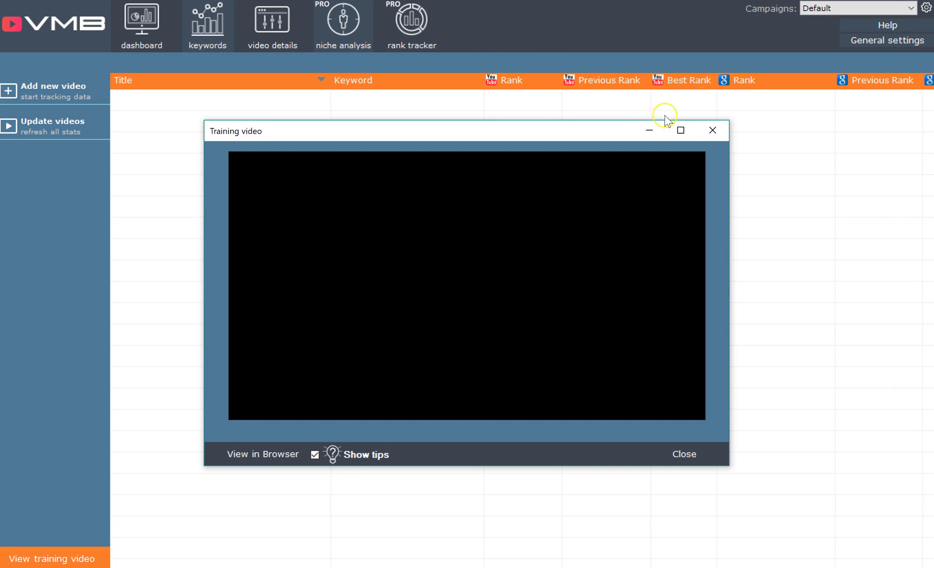
pyautogui.click(721, 130)
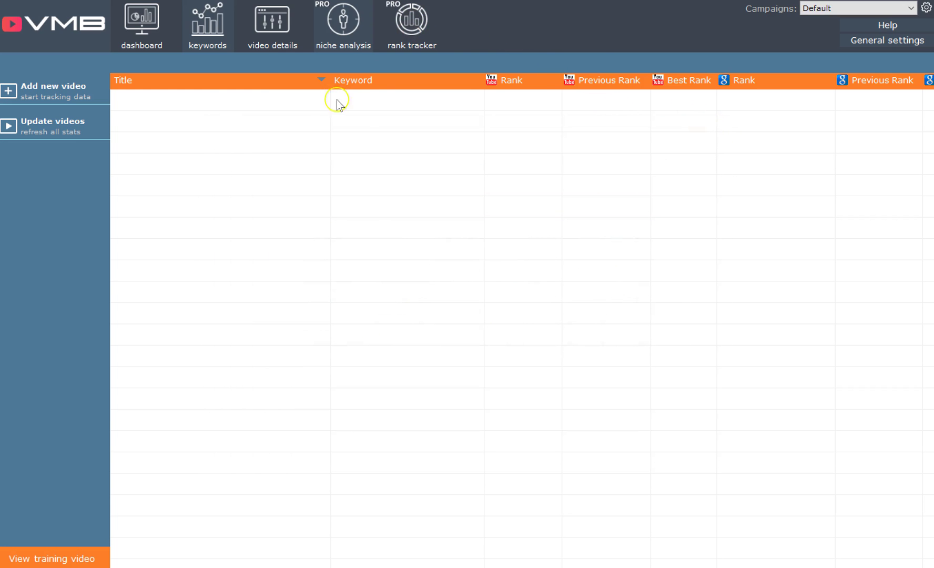
pyautogui.click(54, 89)
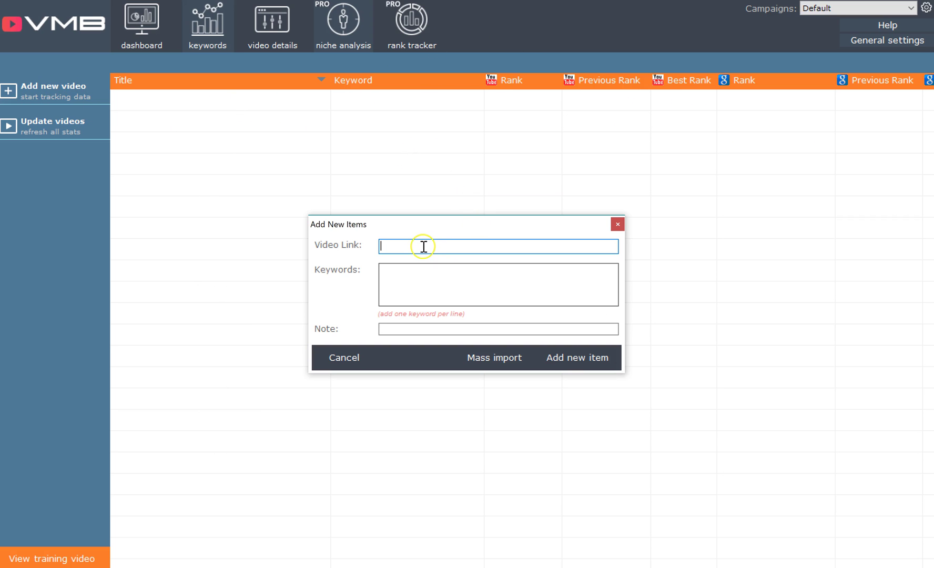
pyautogui.click(421, 268)
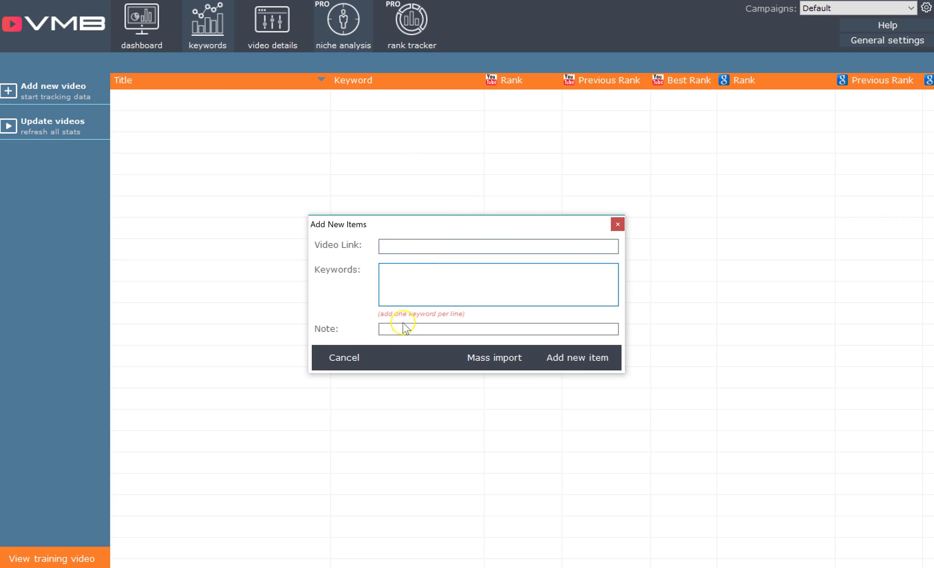
pyautogui.click(617, 226)
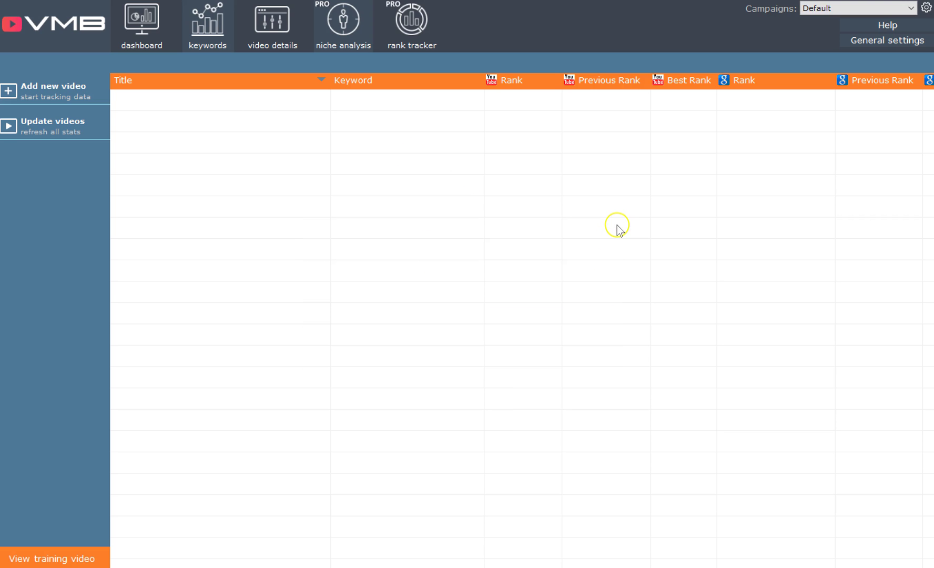